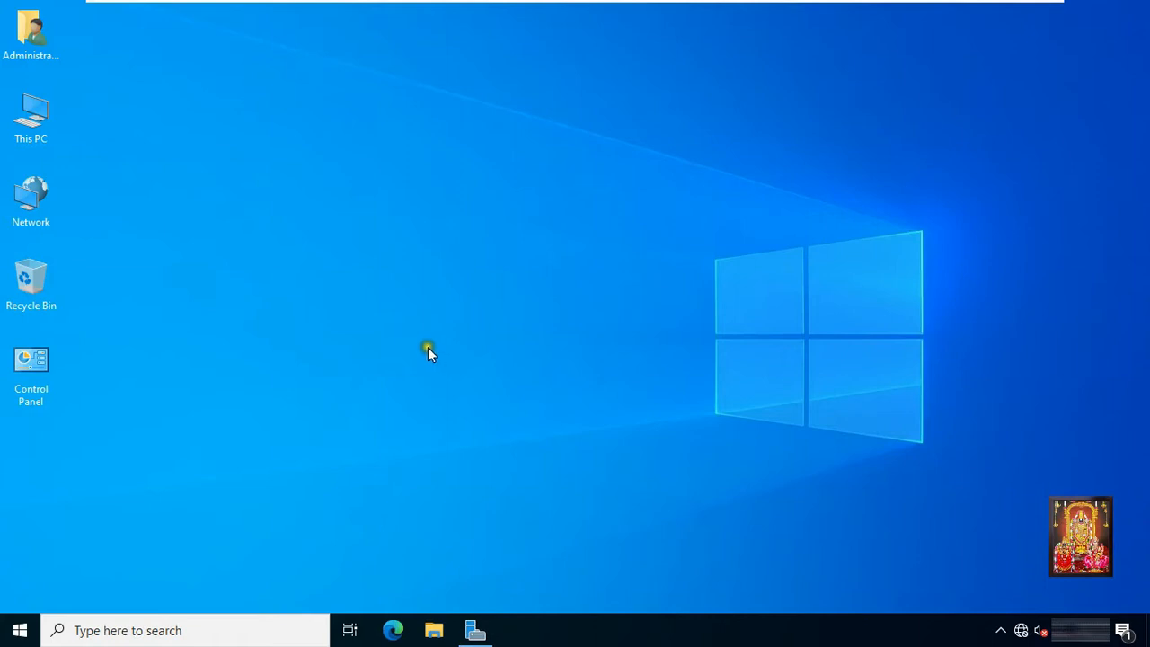
Create a new folder named Userdata on Local Disk (C:)
double_click(45, 116)
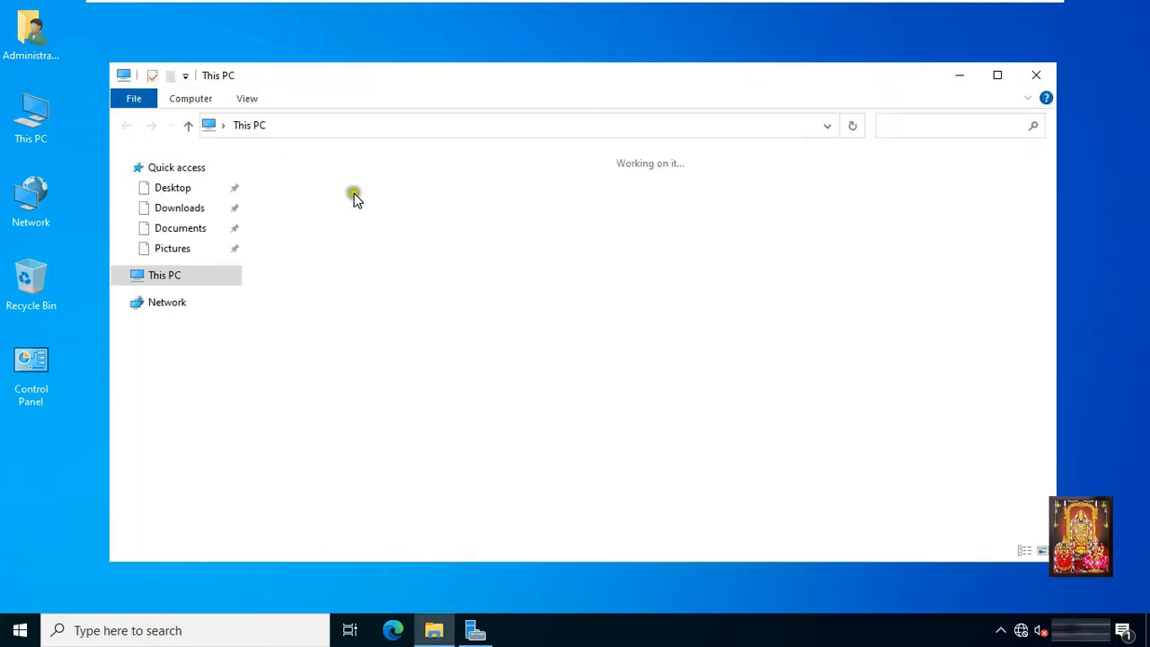
double_click(412, 364)
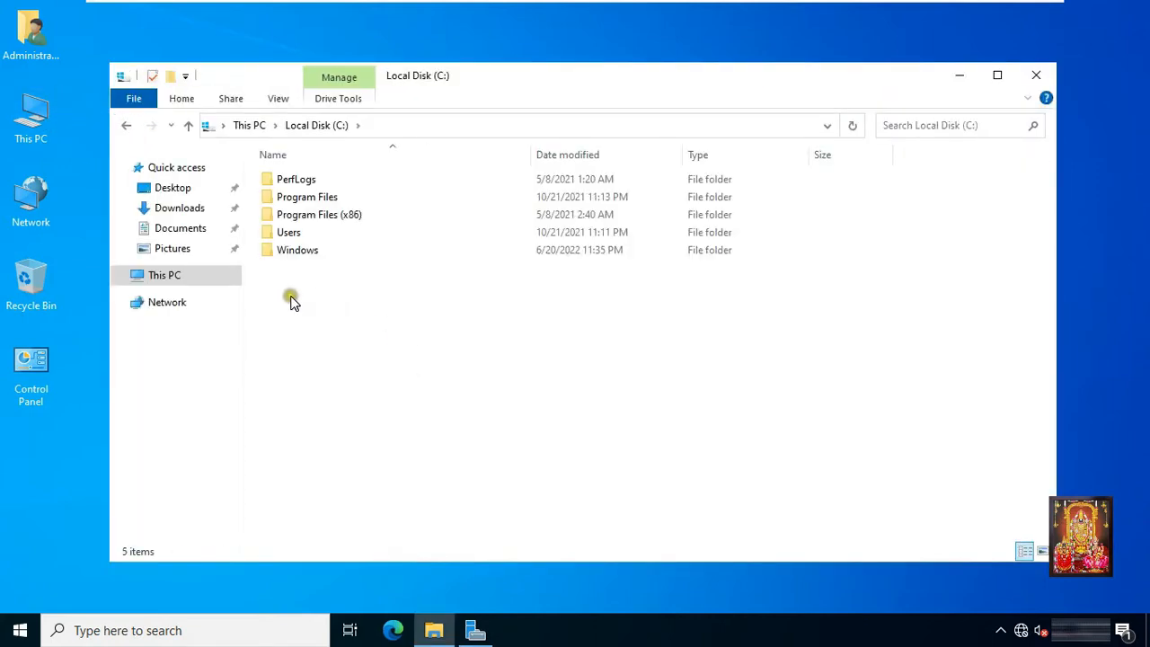
right_click(291, 298)
mouse_move(347, 456)
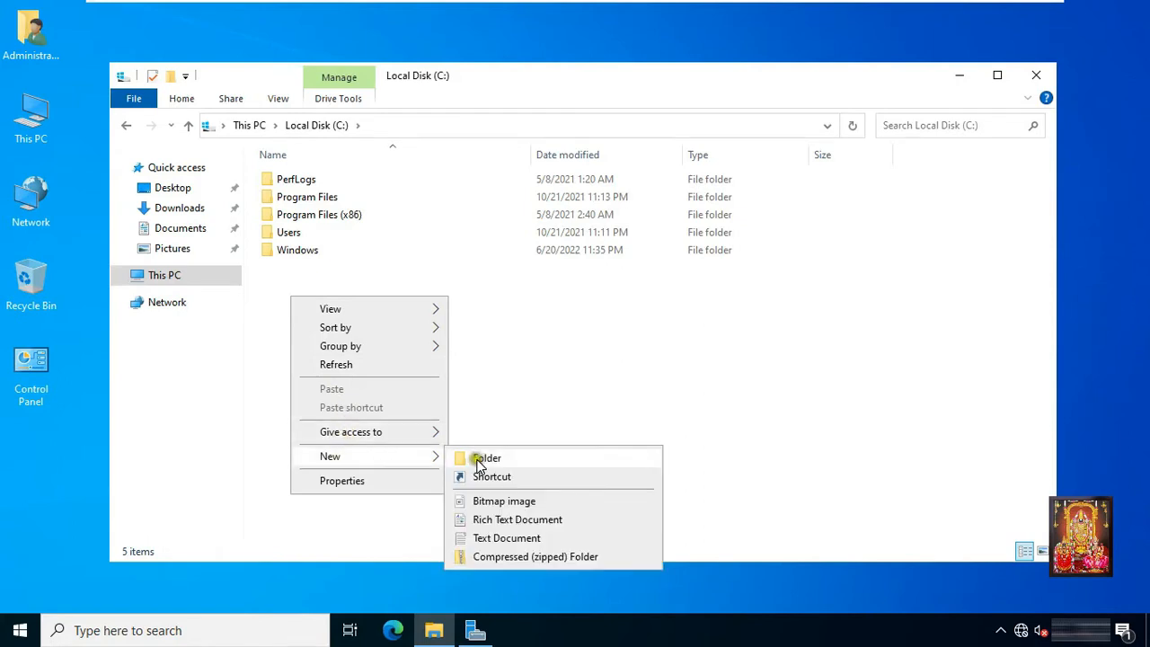
left_click(478, 460)
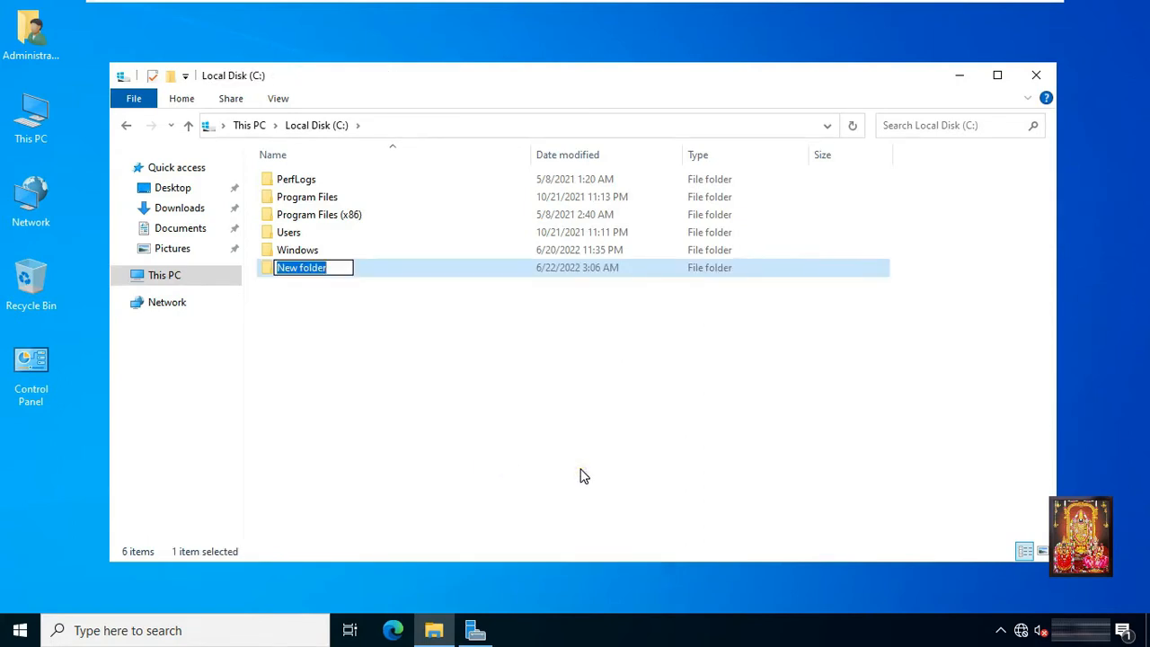
type("User")
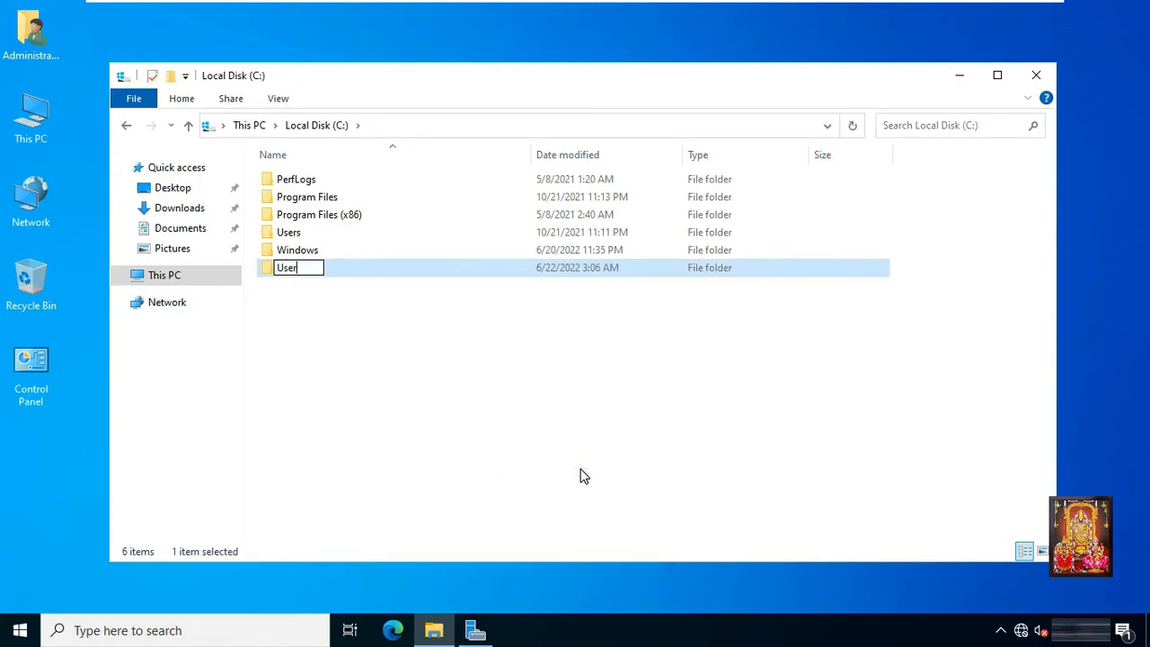
type("data")
left_click(447, 403)
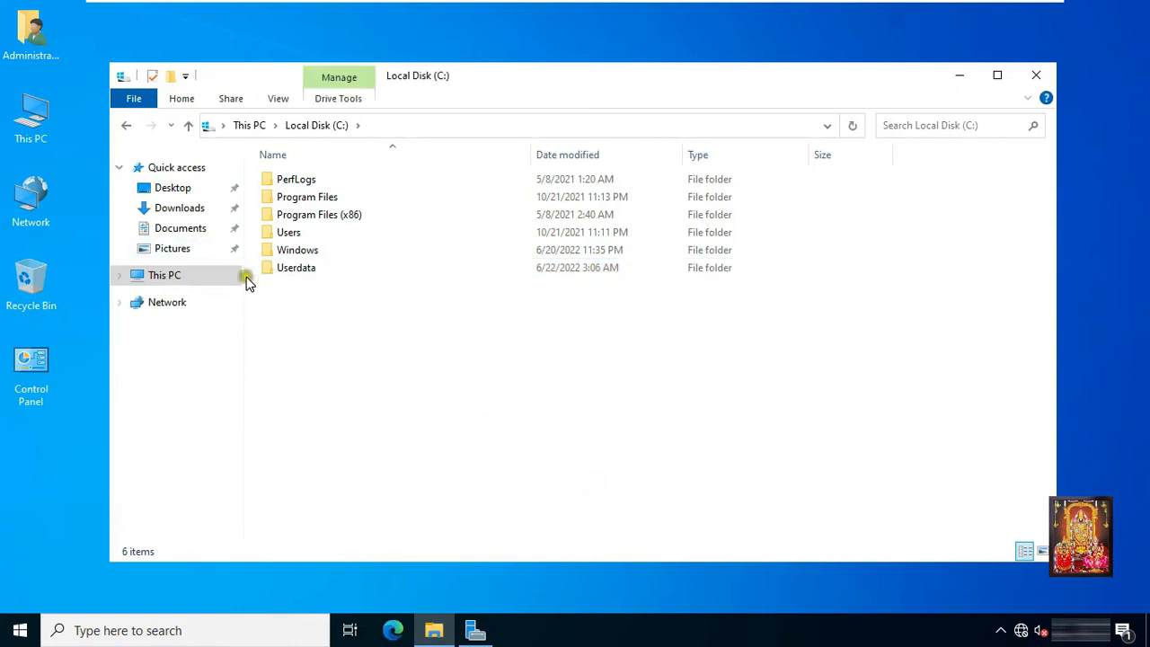
Turn on sharing for the Userdata folder in its Advanced Sharing properties
right_click(294, 269)
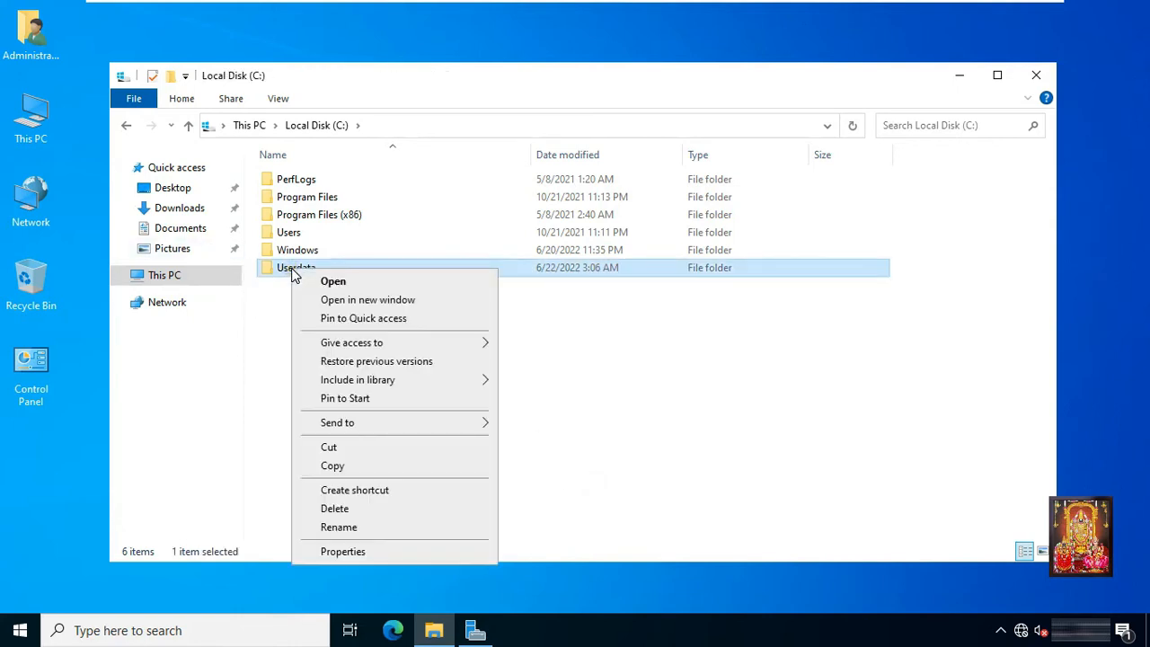
left_click(363, 554)
left_click(366, 241)
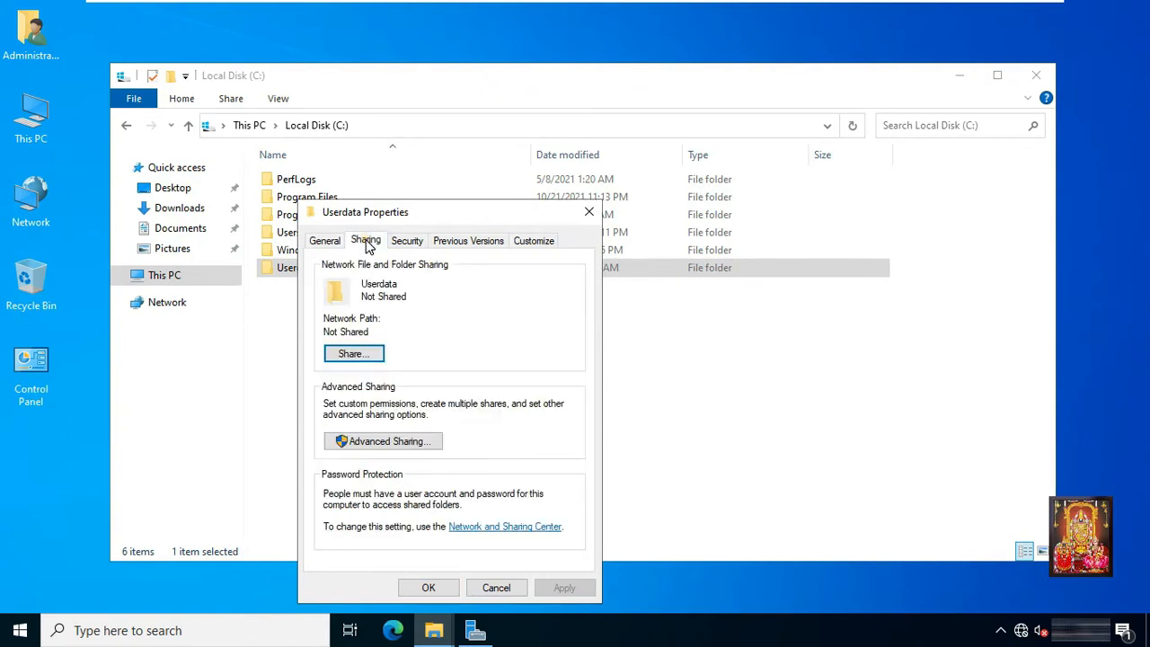
left_click(362, 440)
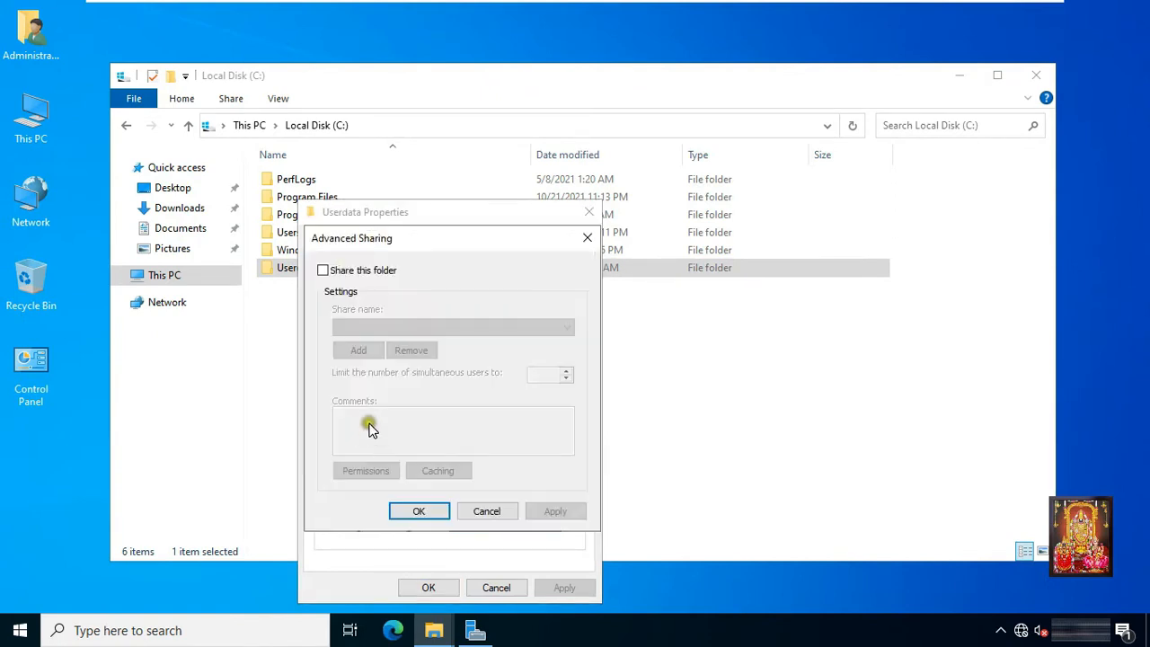
left_click(342, 271)
Allow Everyone Full Control in the Userdata share permissions, apply the sharing settings and close the folder's windows
left_click(366, 470)
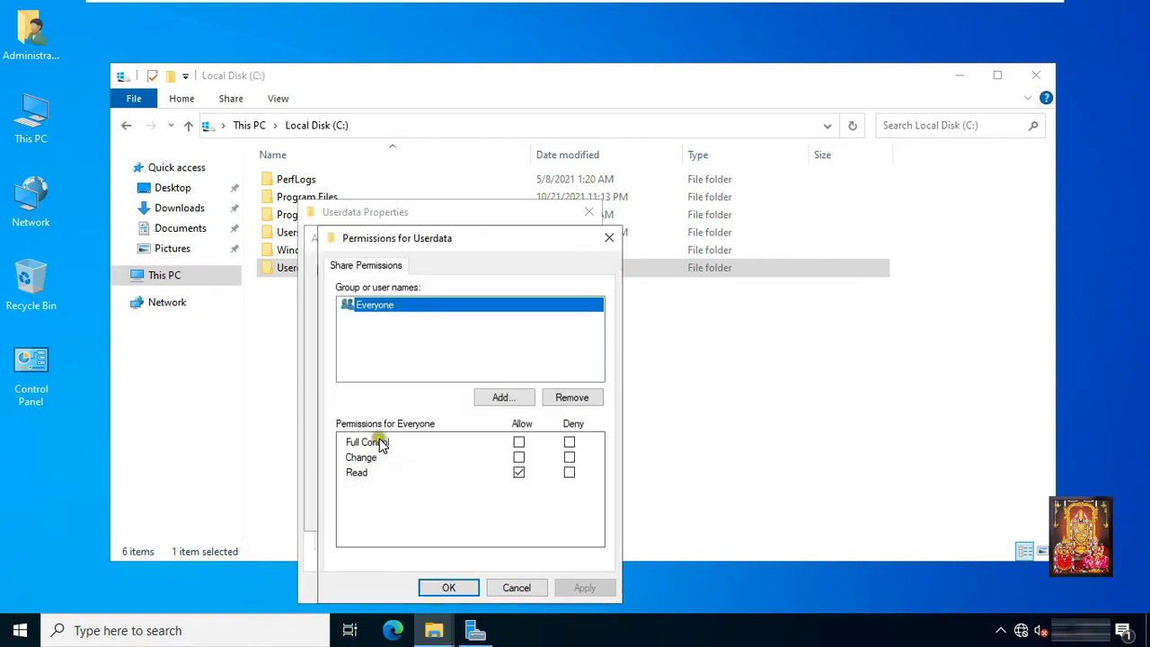
left_click(518, 442)
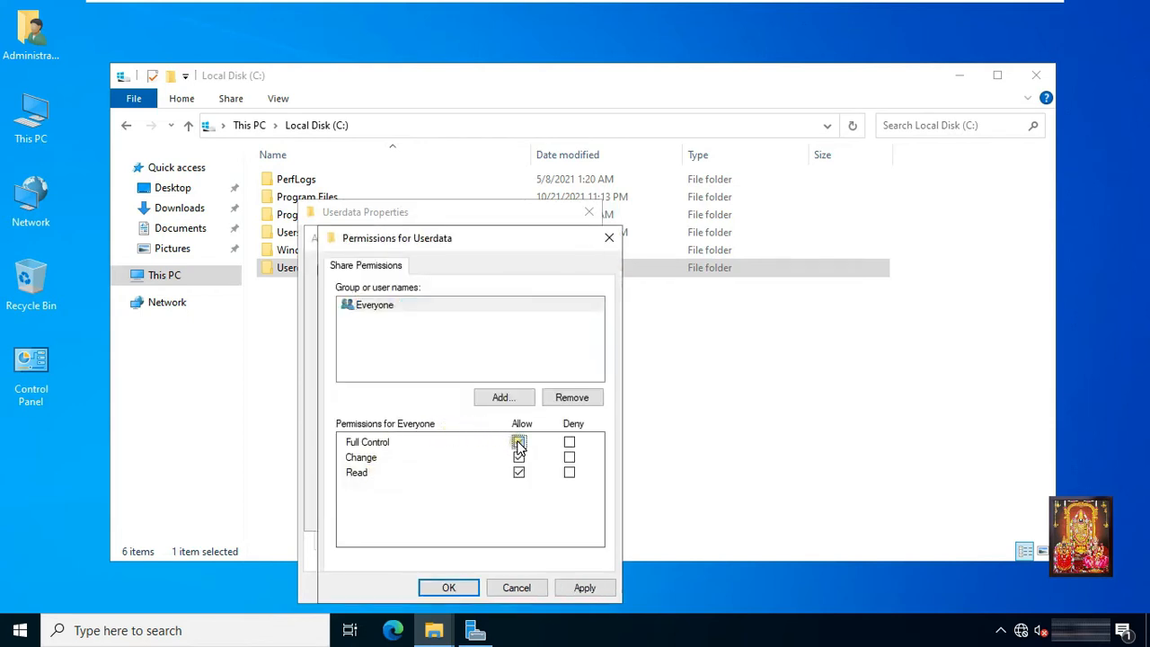
left_click(585, 588)
left_click(446, 587)
left_click(544, 512)
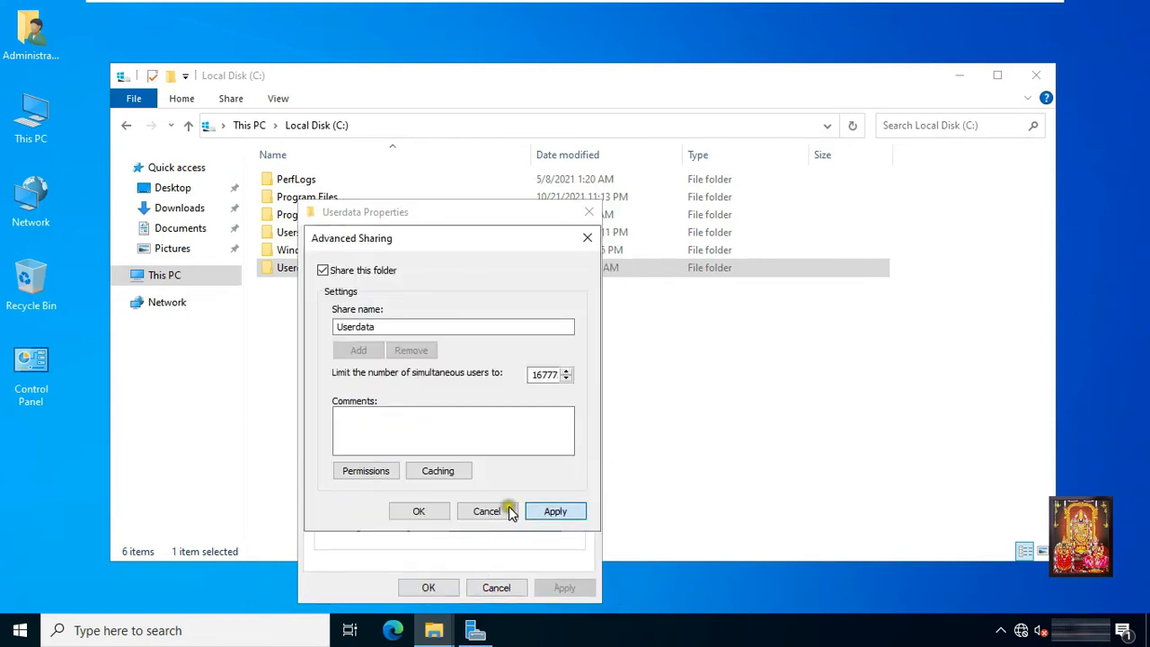
left_click(419, 512)
left_click(424, 588)
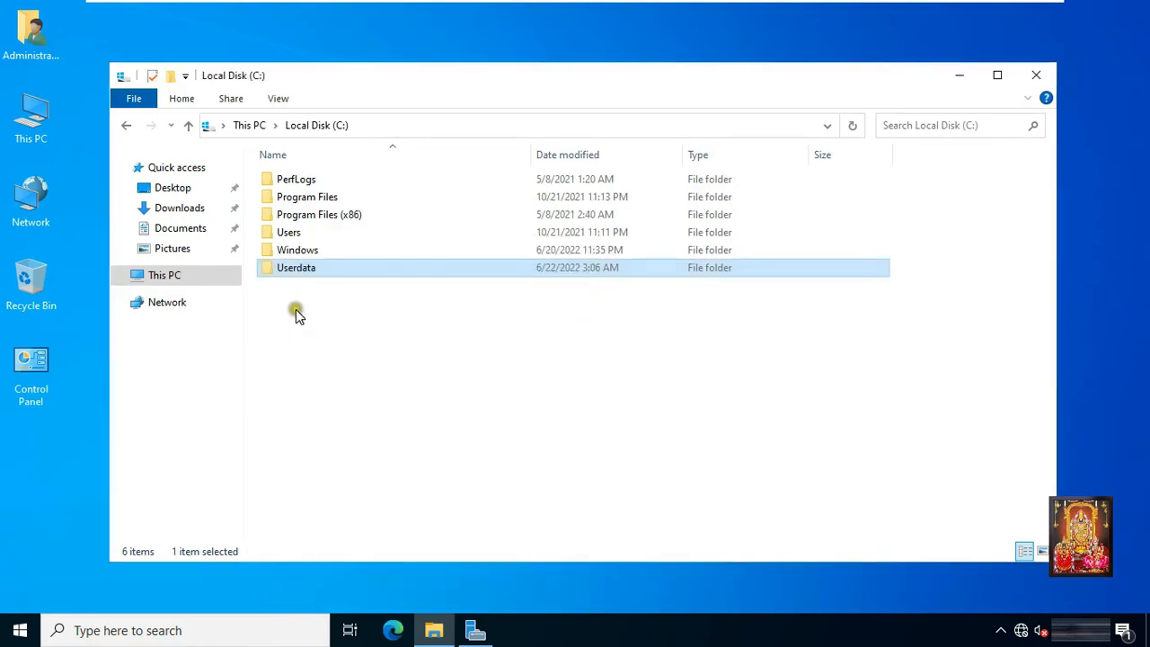
left_click(1038, 77)
left_click(1039, 77)
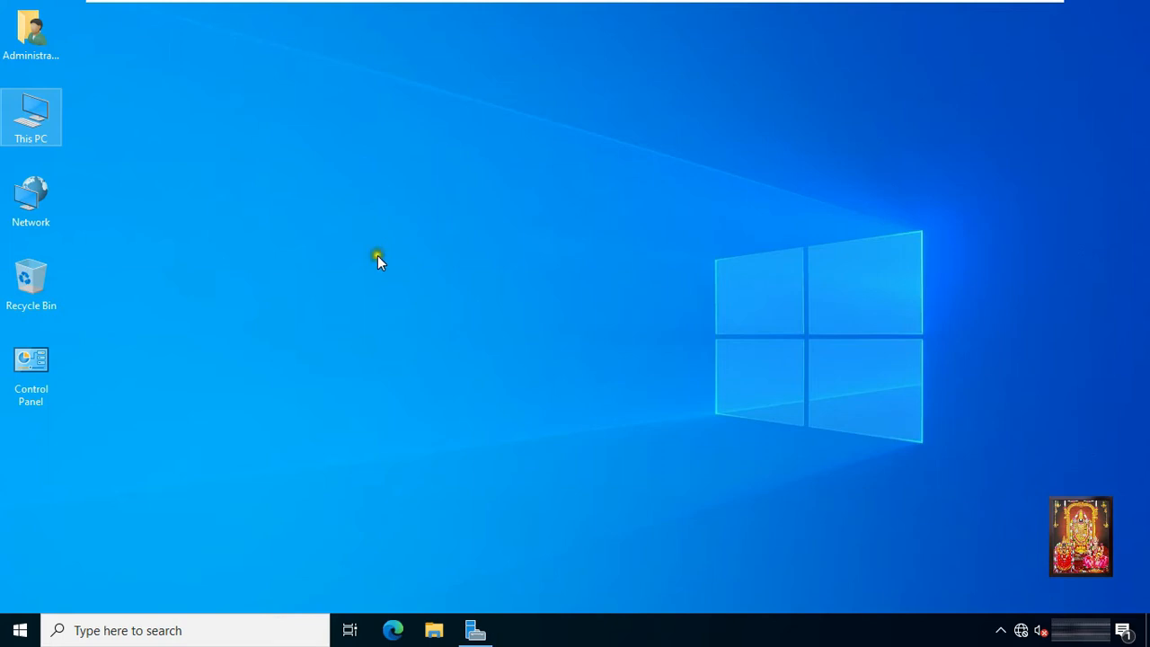
Switch to Server Manager and start adding roles and features, using role-based or feature-based installation on server node-1
mouse_move(475, 630)
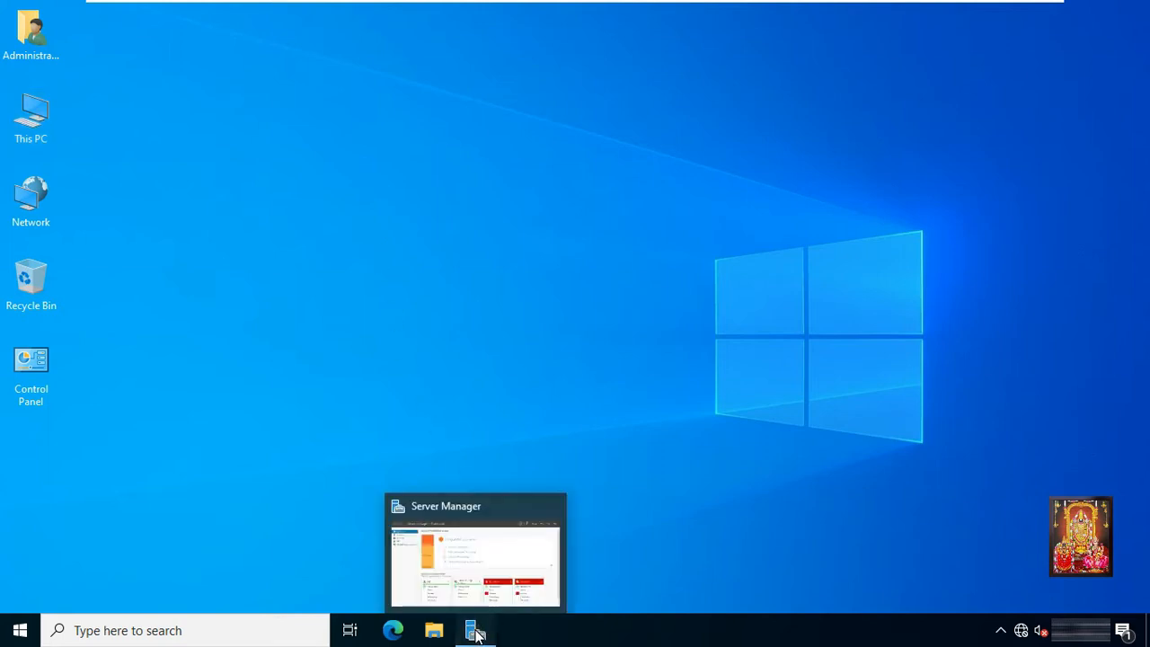
left_click(475, 515)
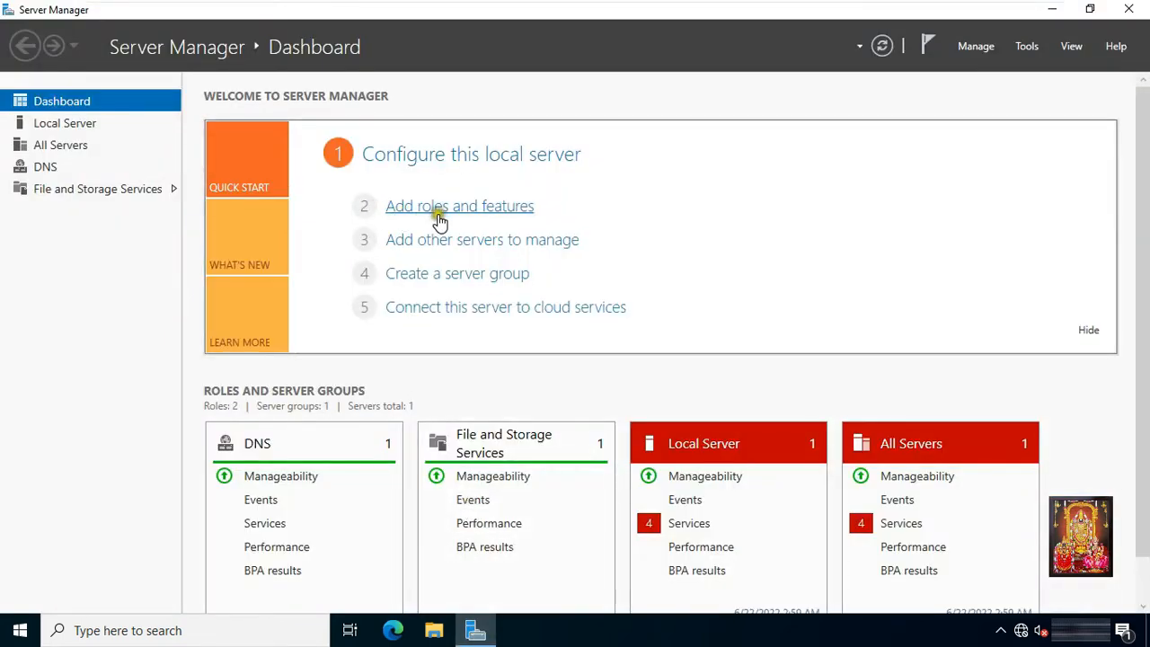
left_click(509, 212)
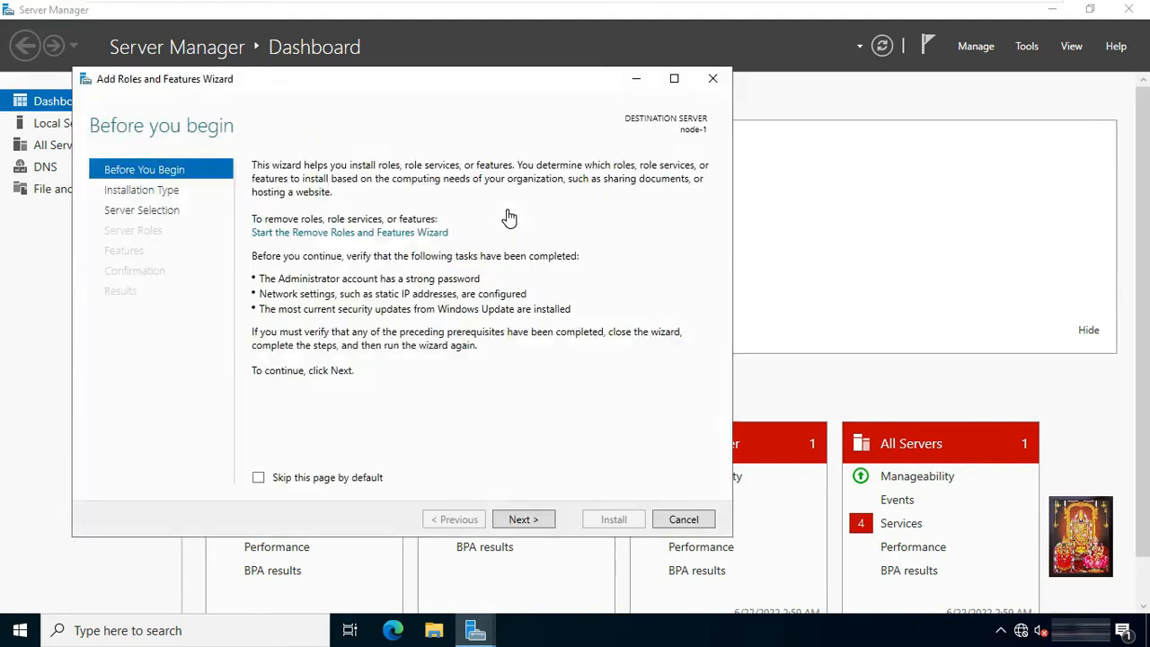
left_click(517, 520)
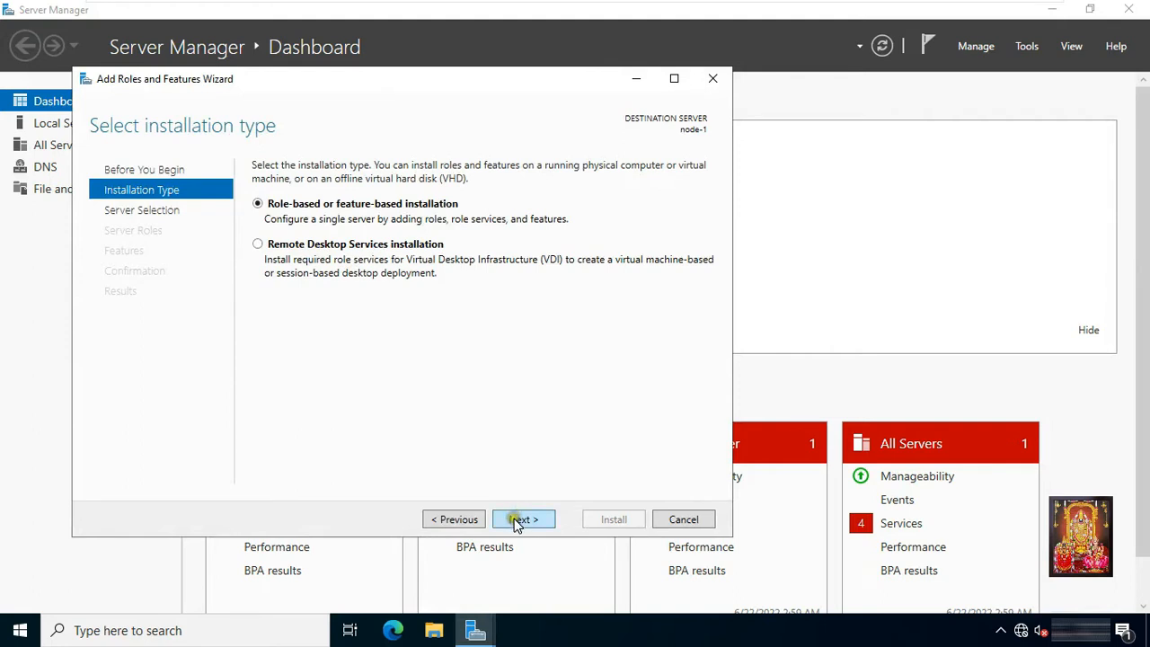
left_click(517, 520)
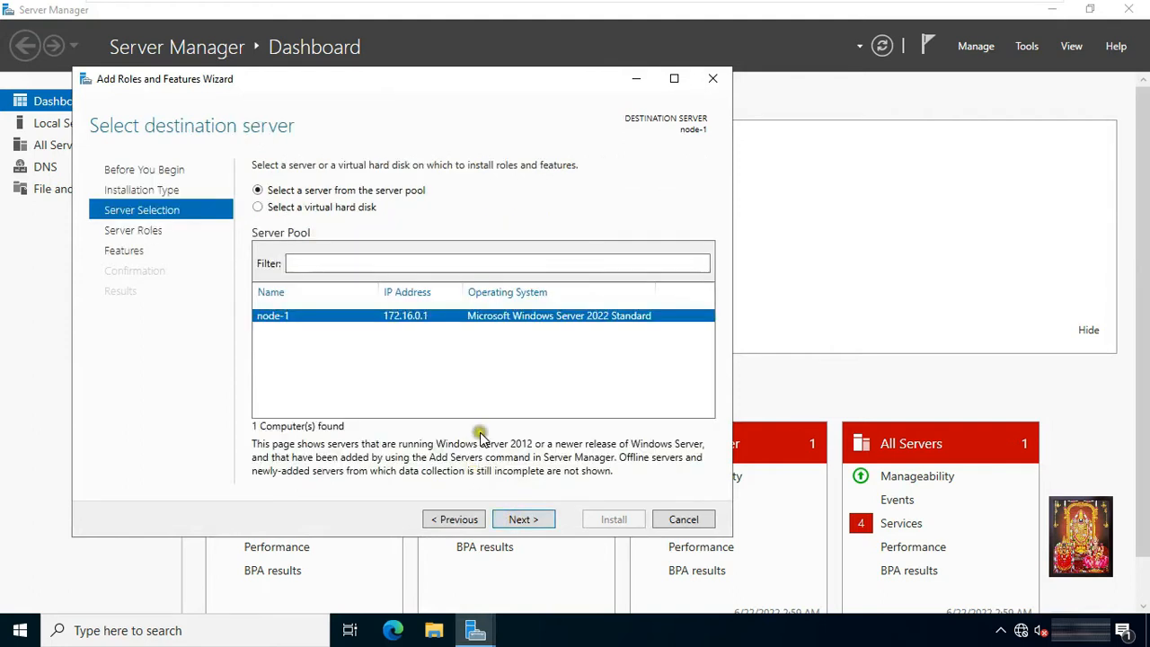
left_click(521, 519)
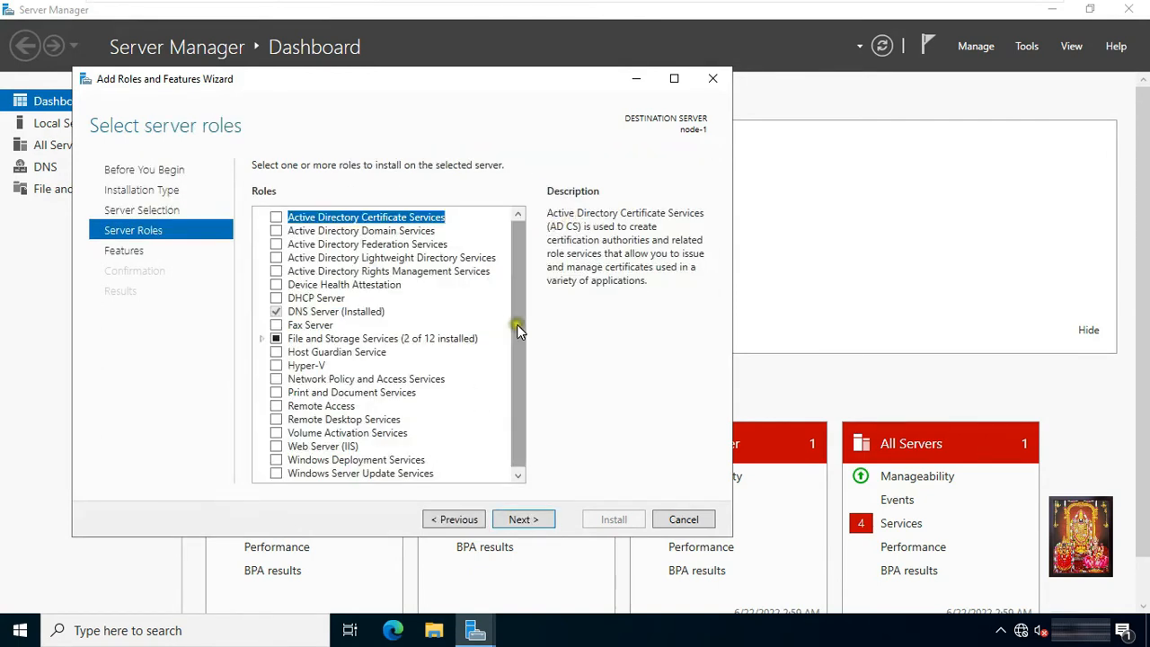
Select the File Server Resource Manager role under File and iSCSI Services, including its required management tools
scroll(518, 326, "down", 1)
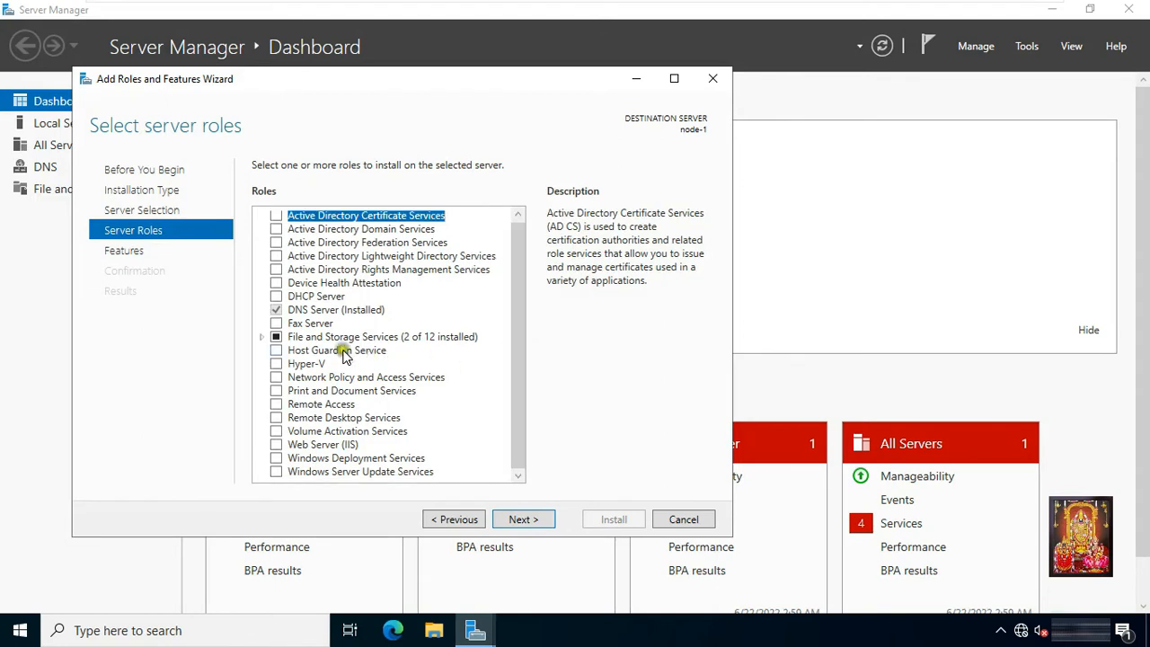
left_click(264, 338)
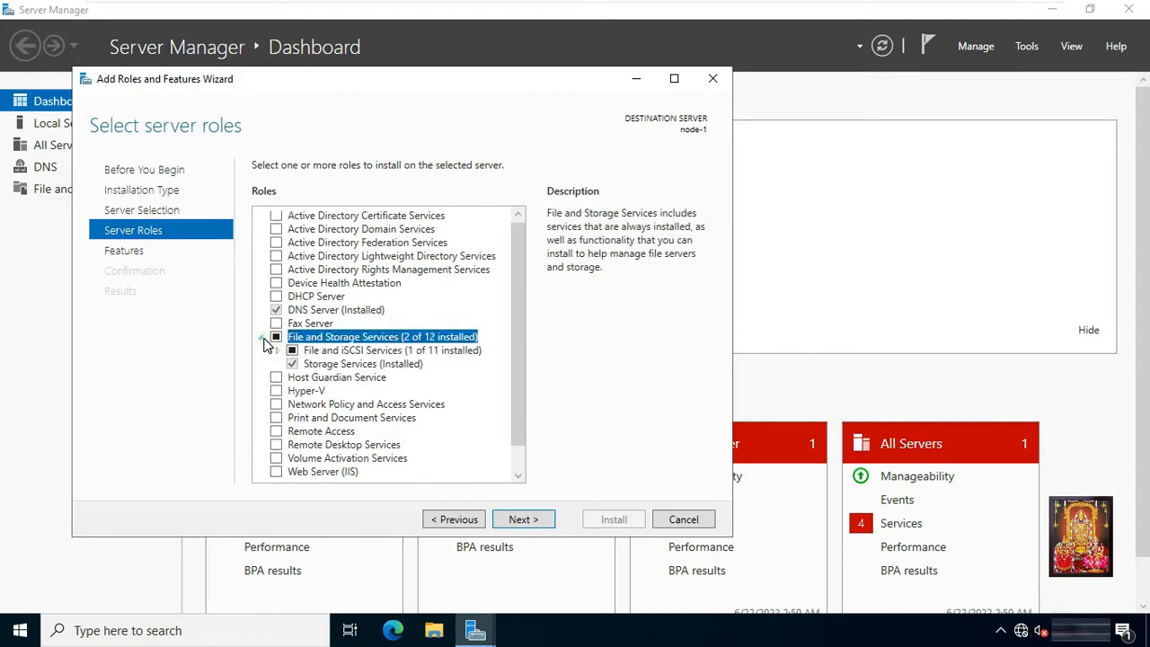
left_click(279, 351)
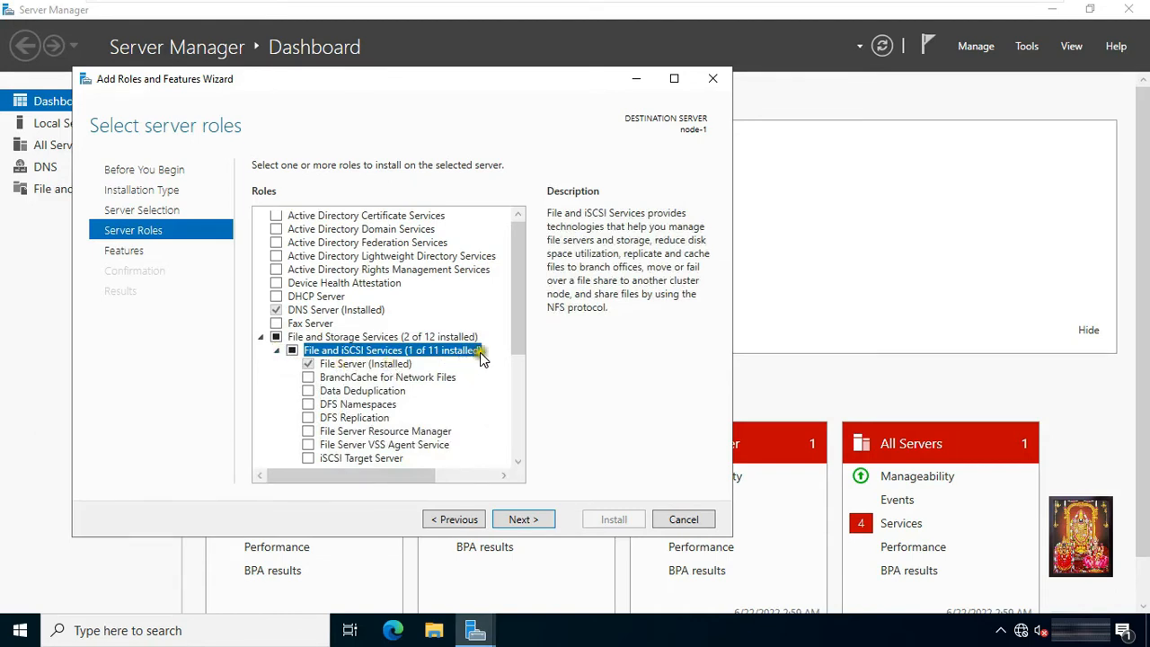
left_click_drag(512, 325, 512, 373)
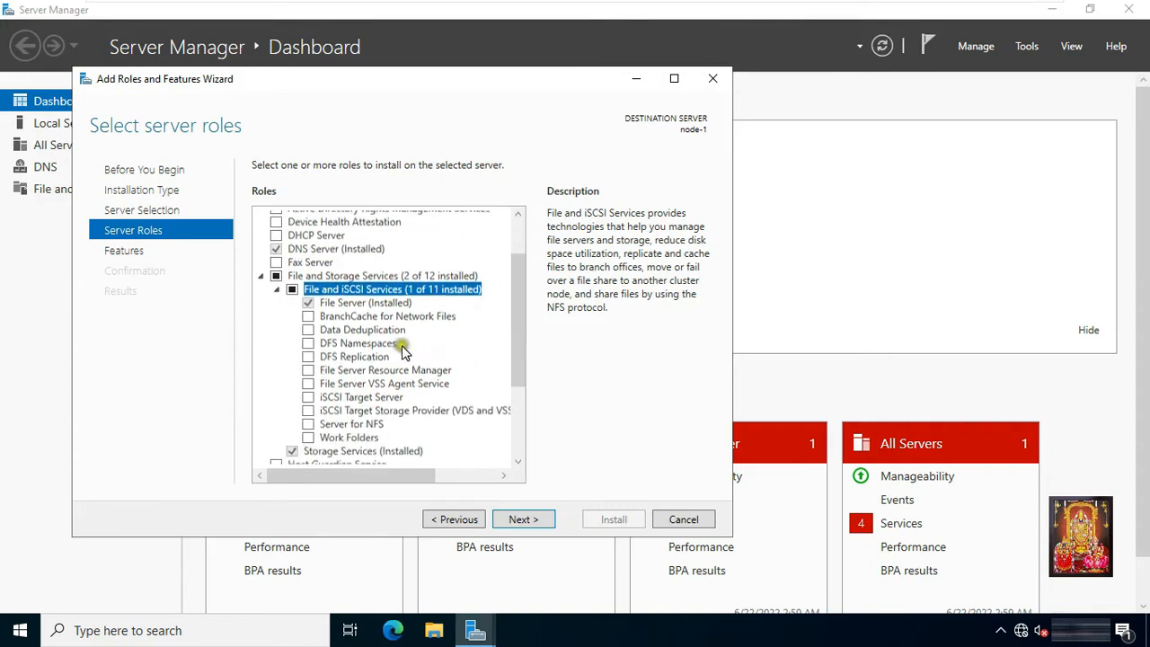
left_click(356, 375)
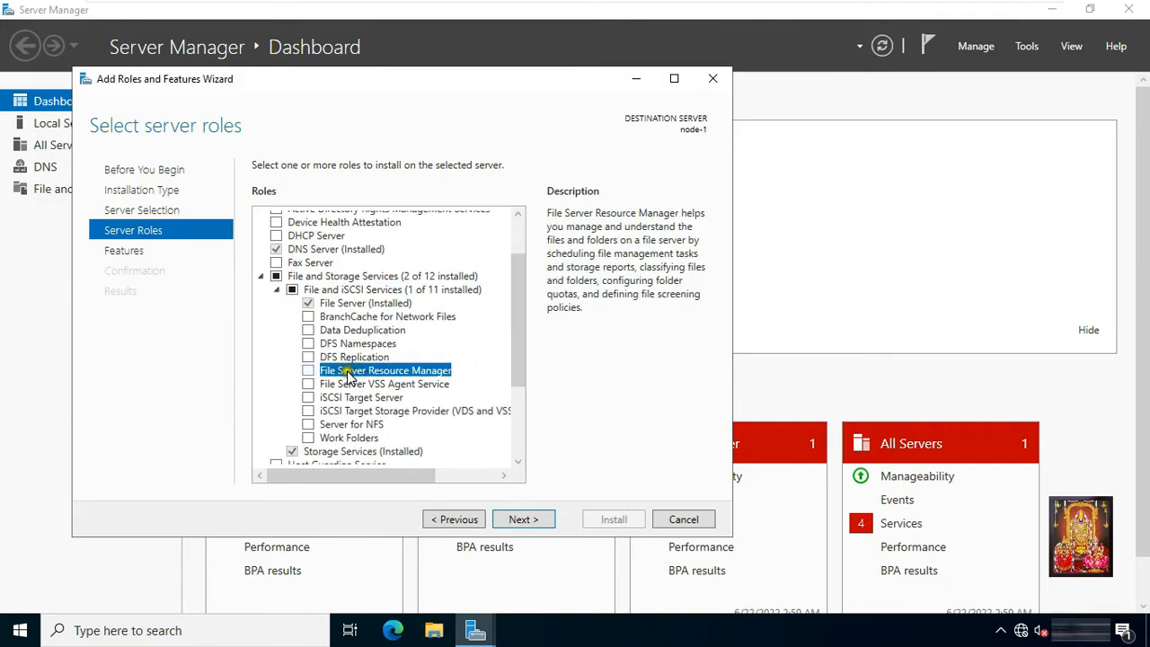
left_click(309, 371)
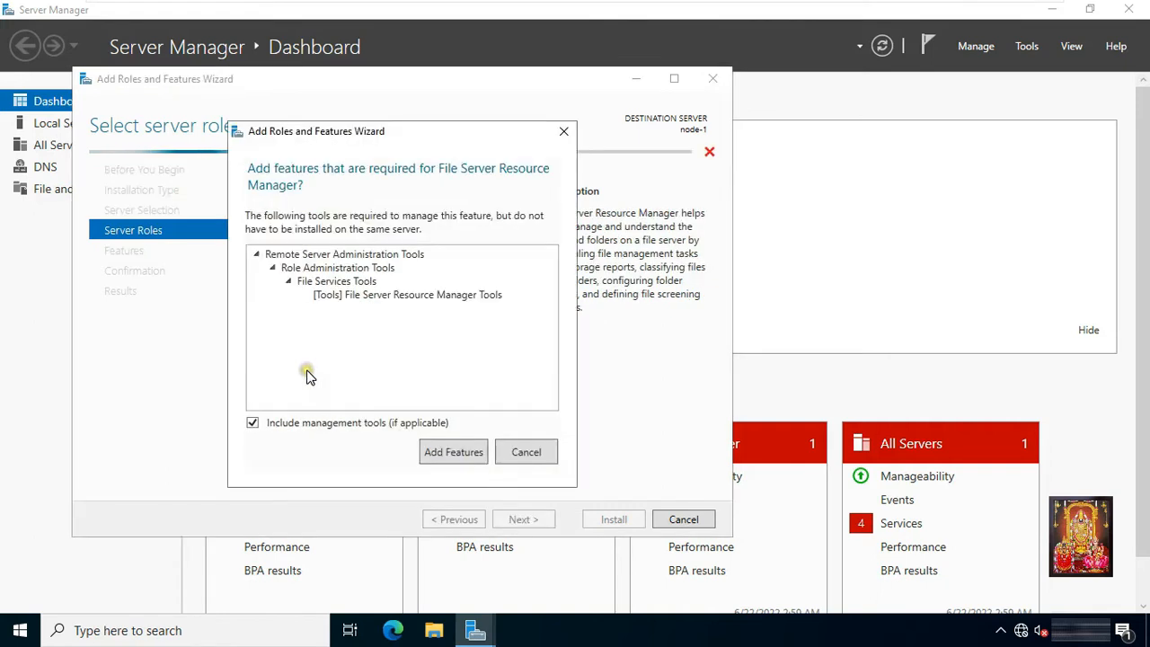
left_click(435, 454)
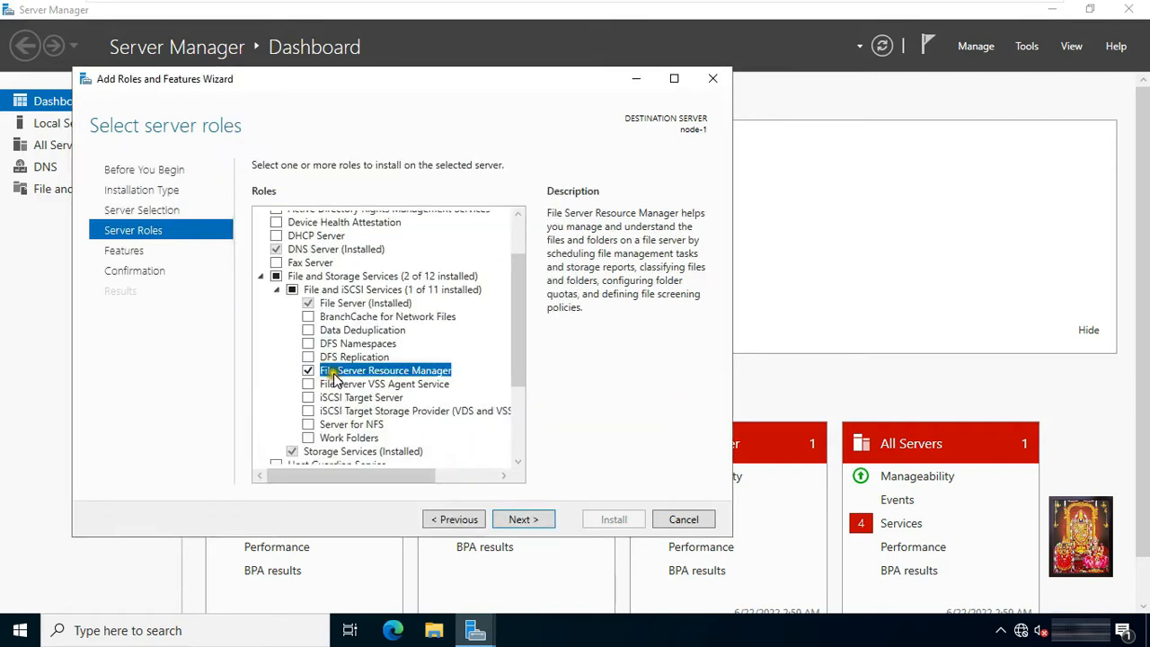
Install the selected role without extra features, allowing automatic server restart if required, and close the wizard
left_click(526, 522)
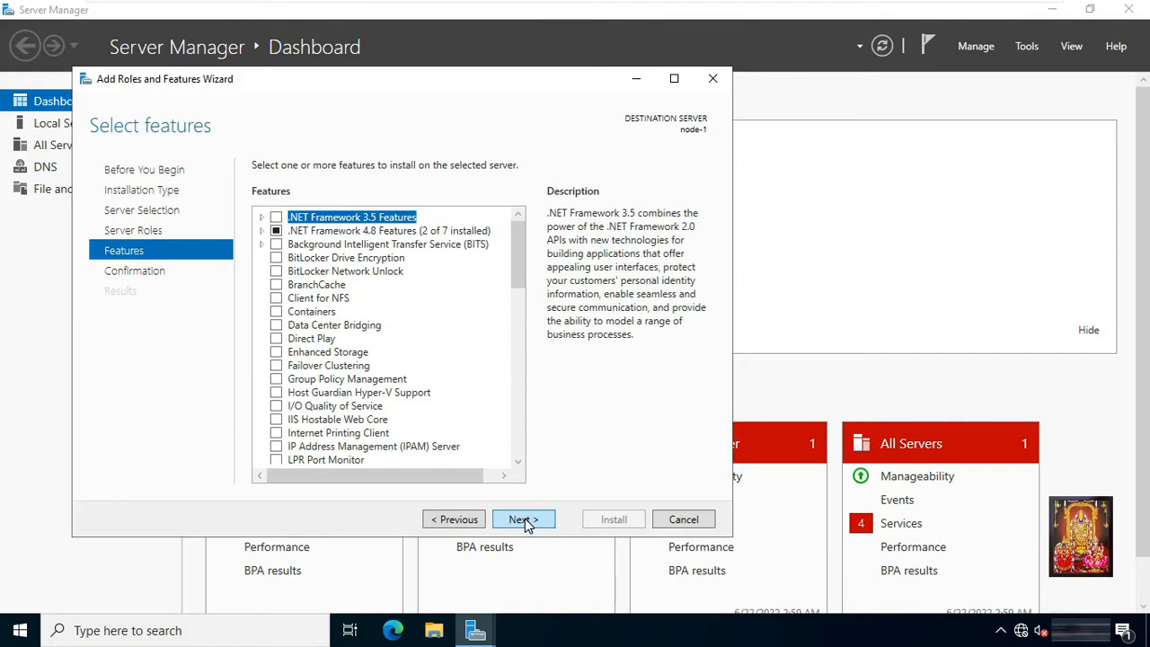
left_click(525, 521)
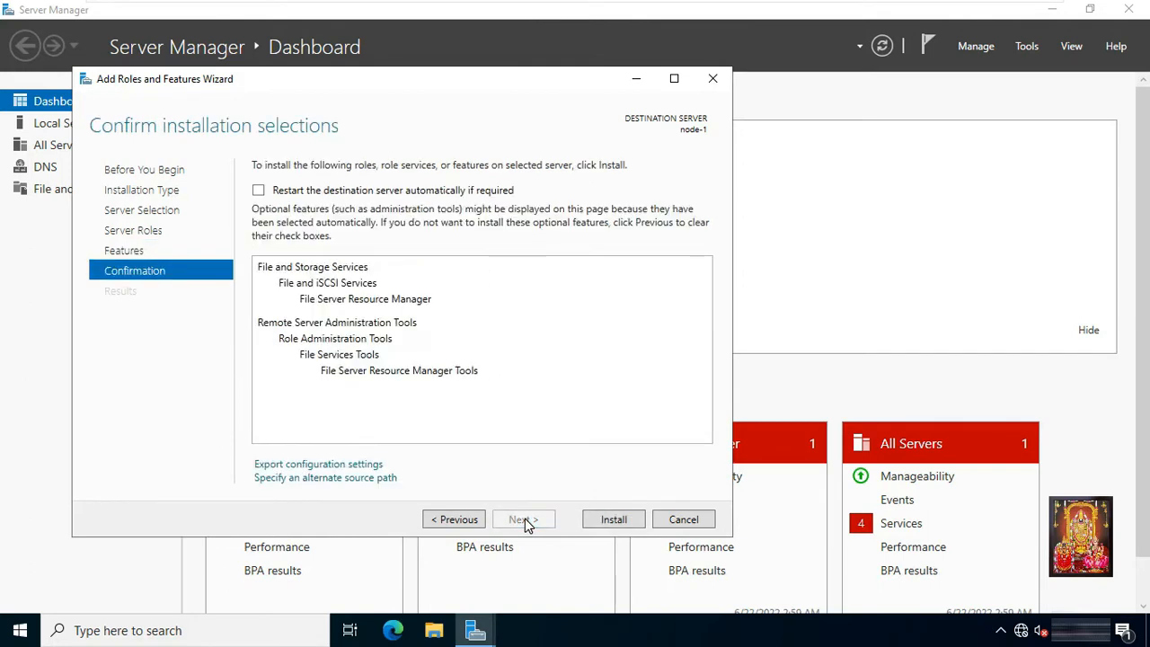
left_click(292, 194)
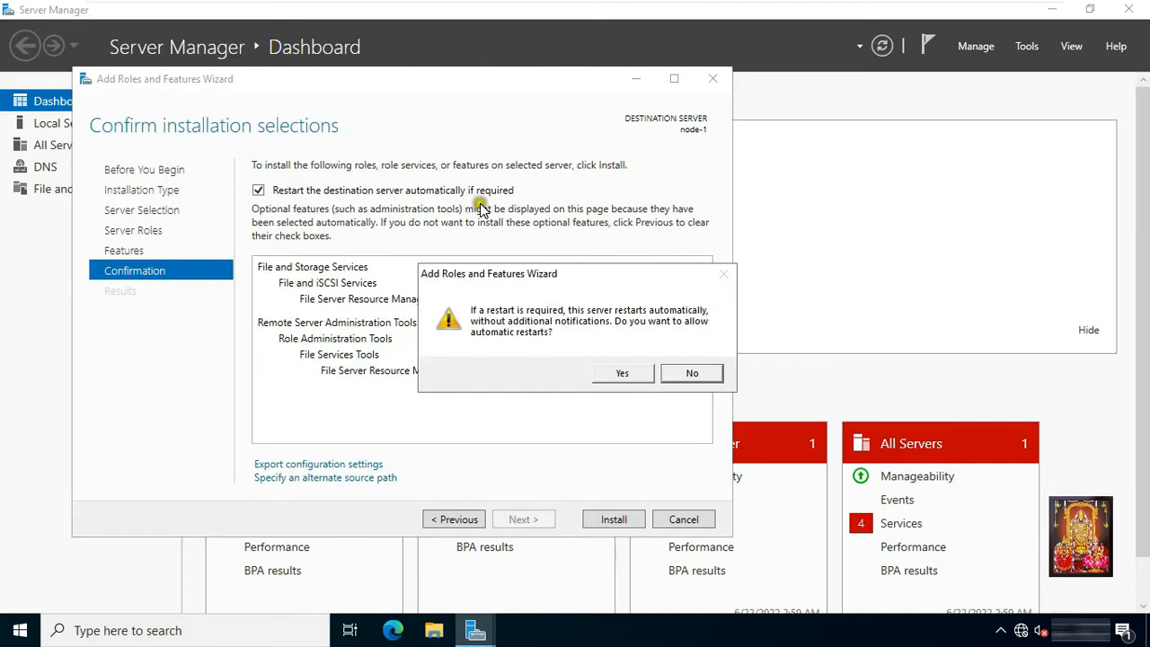
left_click(621, 373)
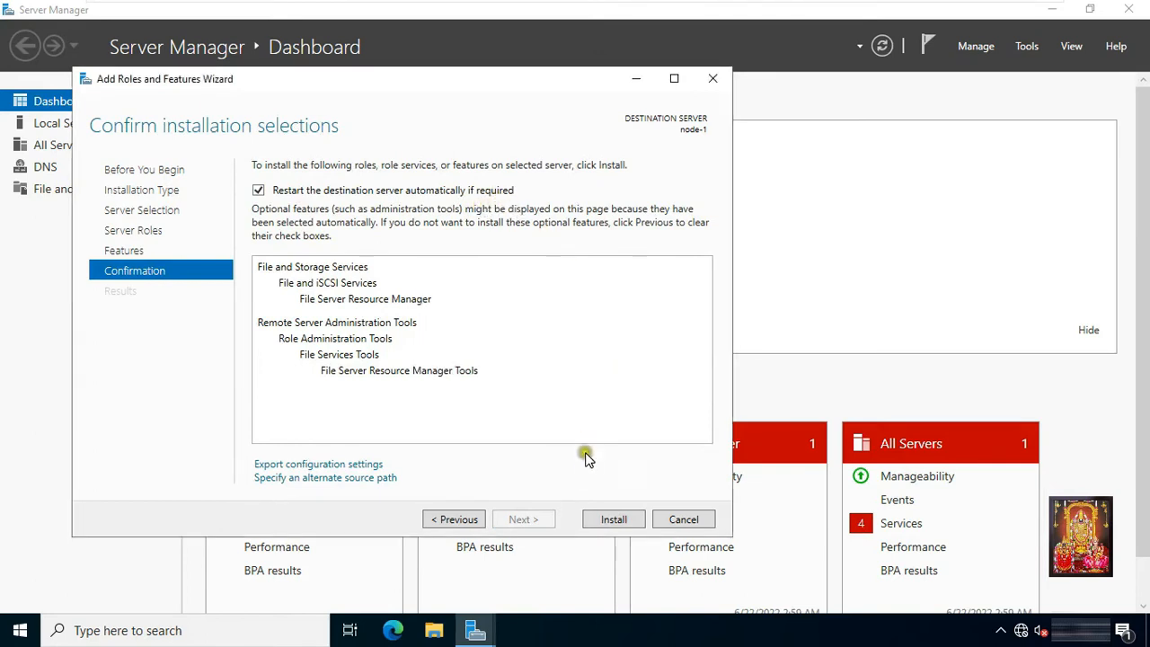
left_click(615, 521)
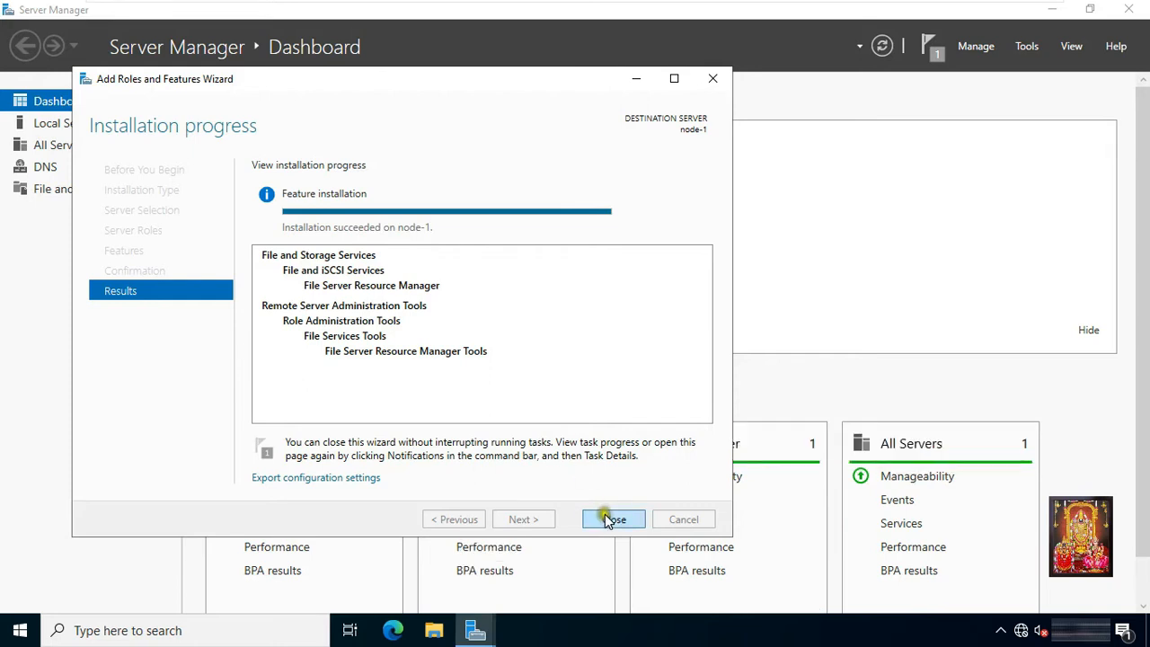
left_click(611, 519)
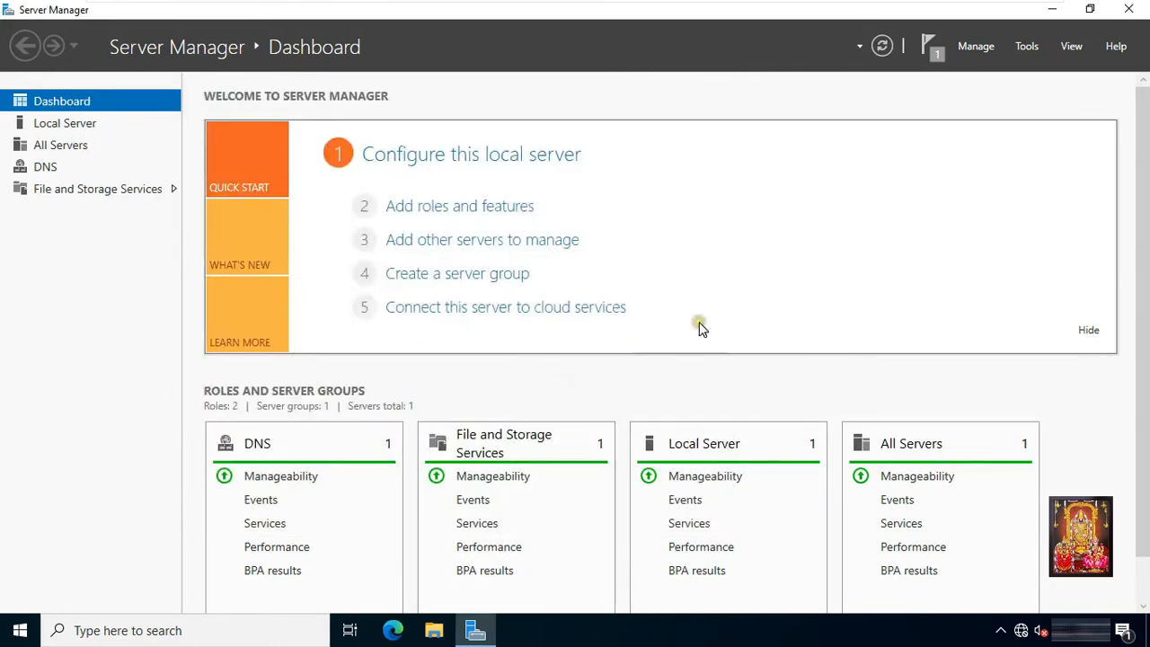
Open the File Server Resource Manager console from Server Manager
left_click(1026, 48)
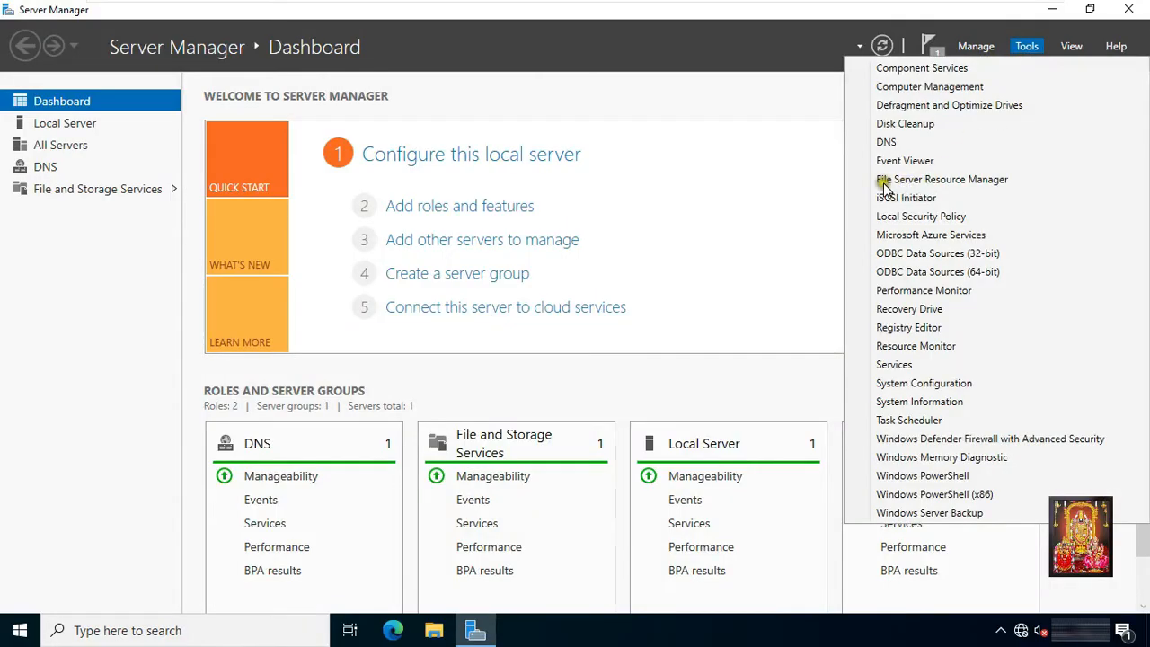
left_click(1000, 179)
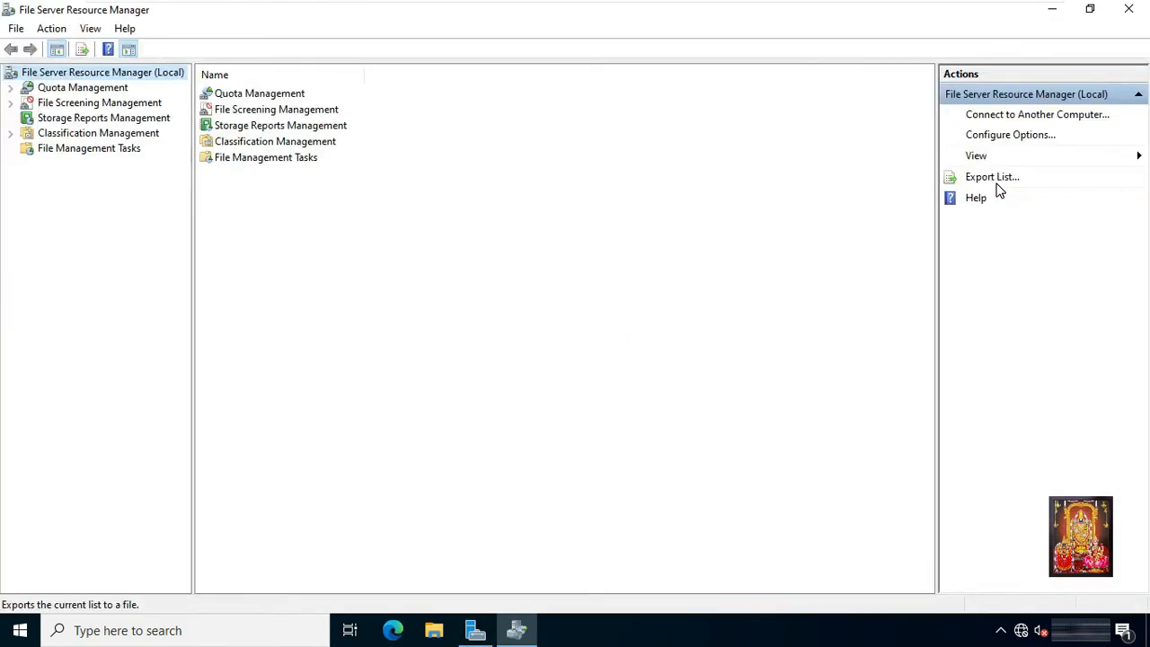
Expand Quota Management and look through the existing quotas and the list of predefined quota templates
left_click(49, 87)
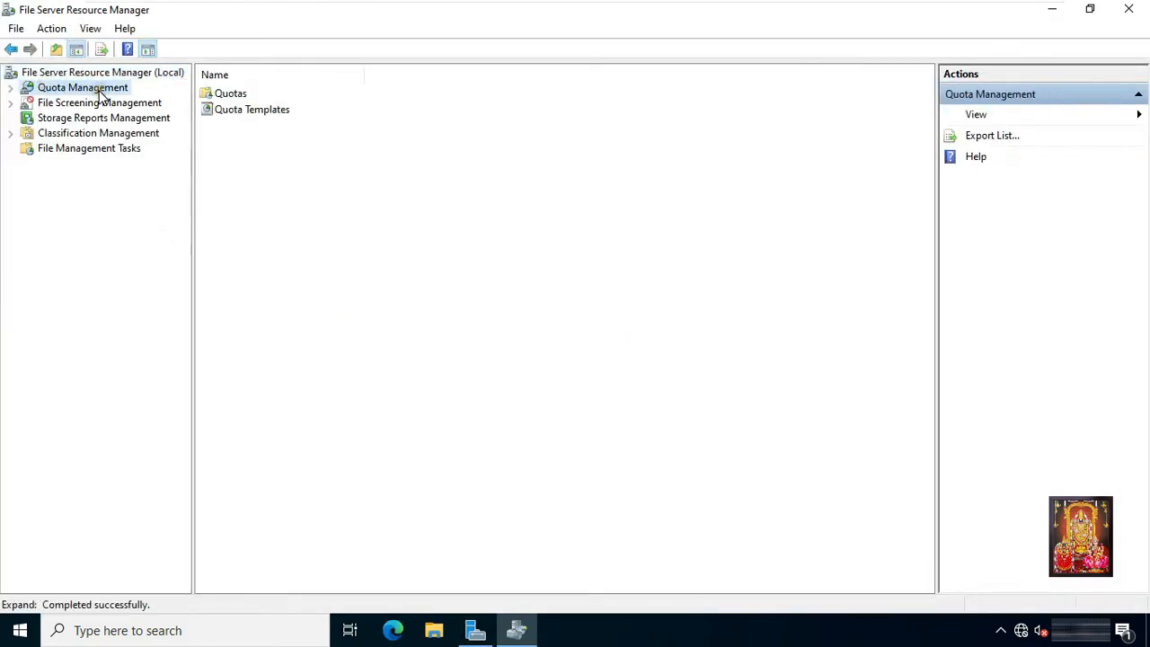
left_click(10, 88)
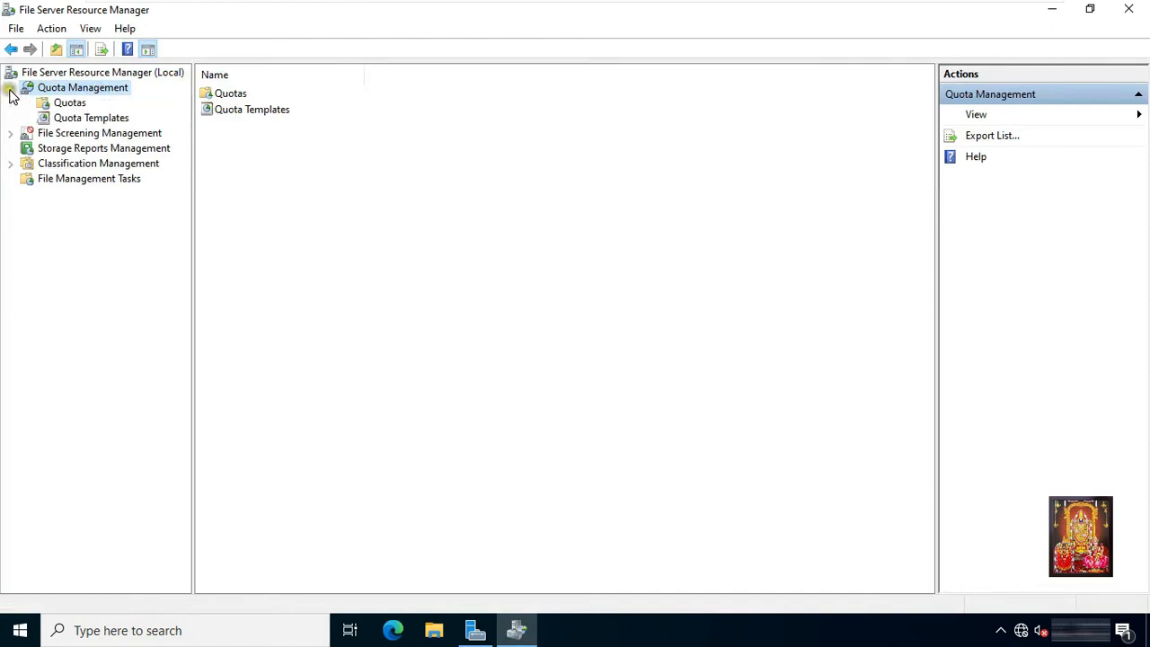
left_click(69, 103)
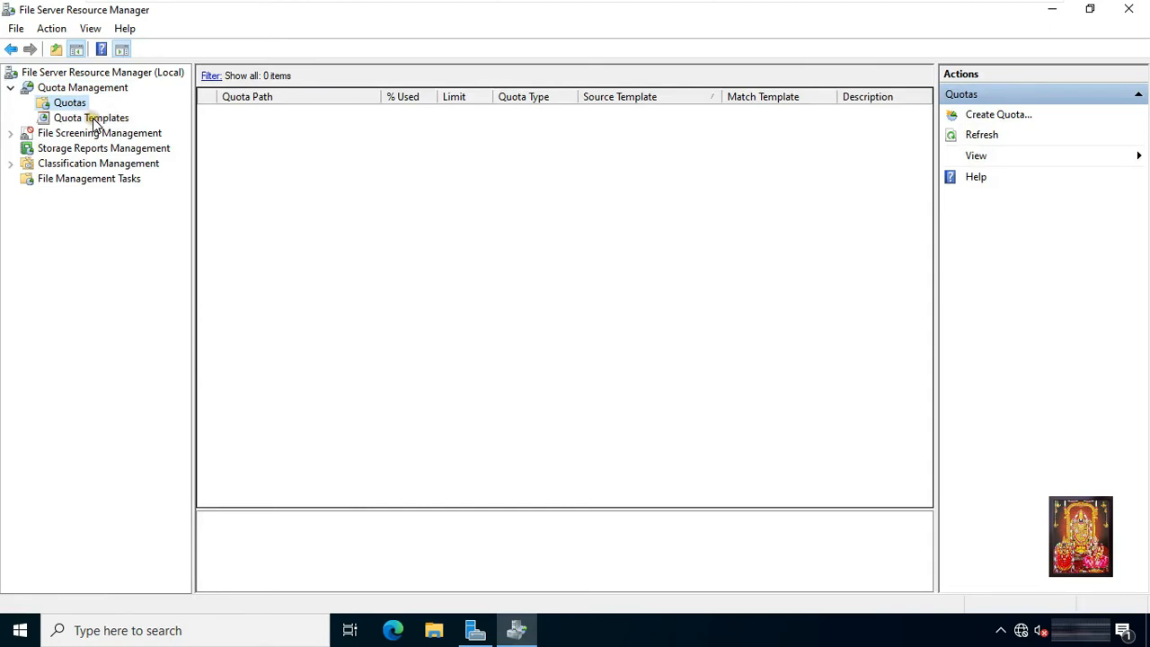
left_click(96, 120)
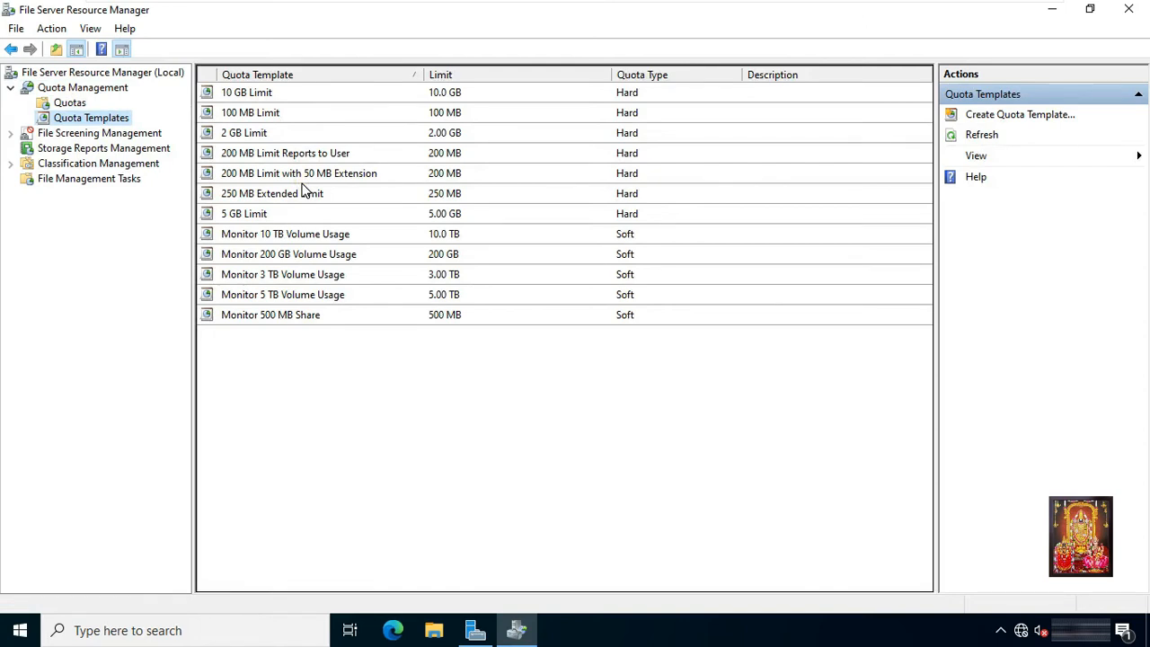
left_click(312, 146)
Start creating a new quota and choose C:\Userdata as its quota path
left_click(70, 102)
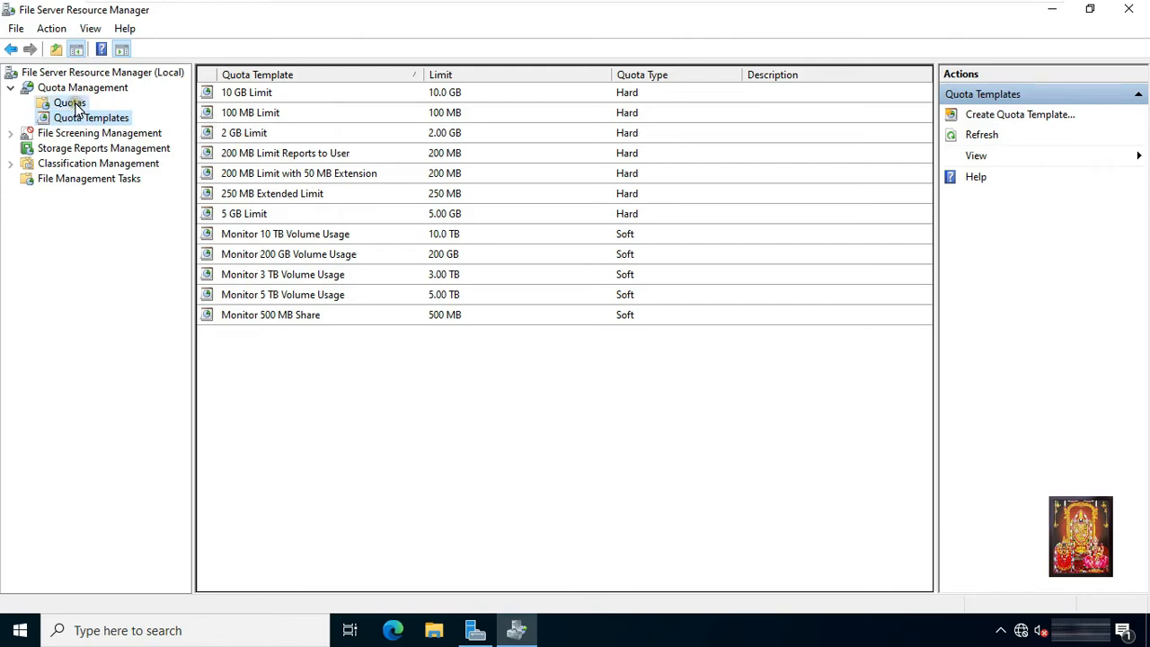
right_click(79, 105)
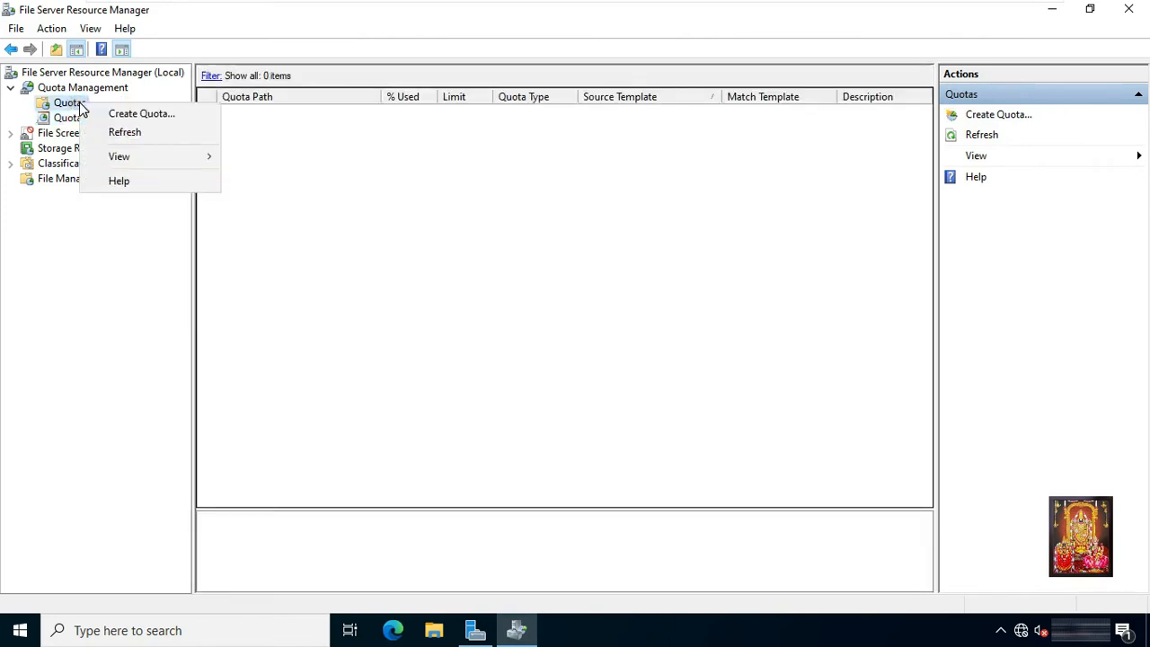
left_click(171, 117)
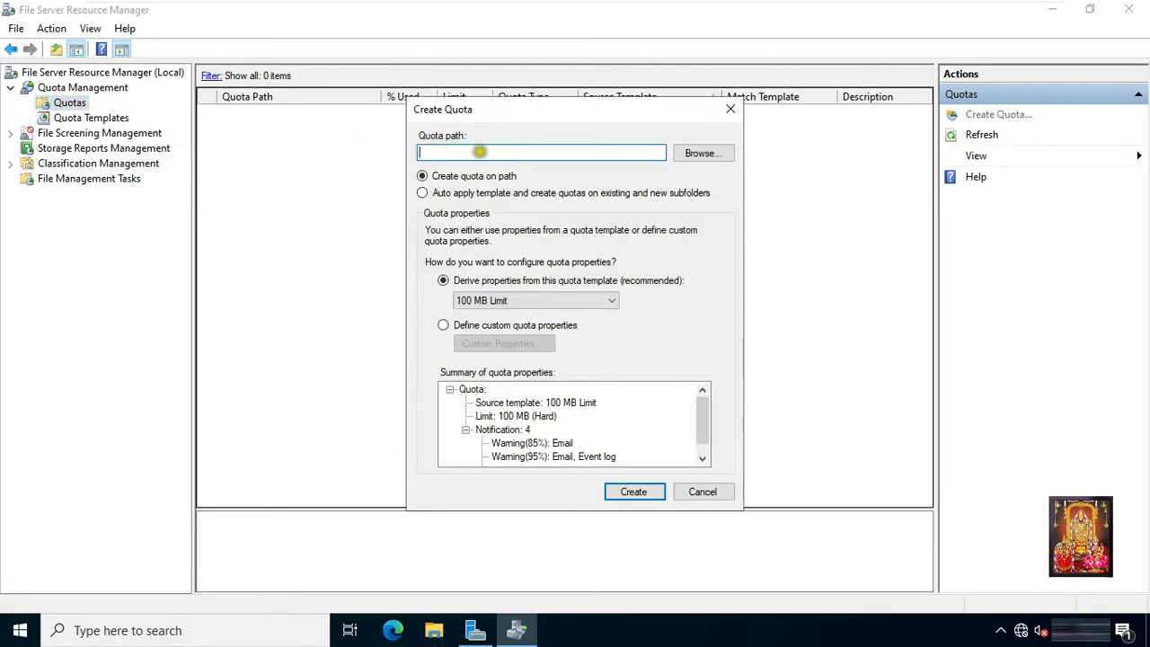
left_click(694, 157)
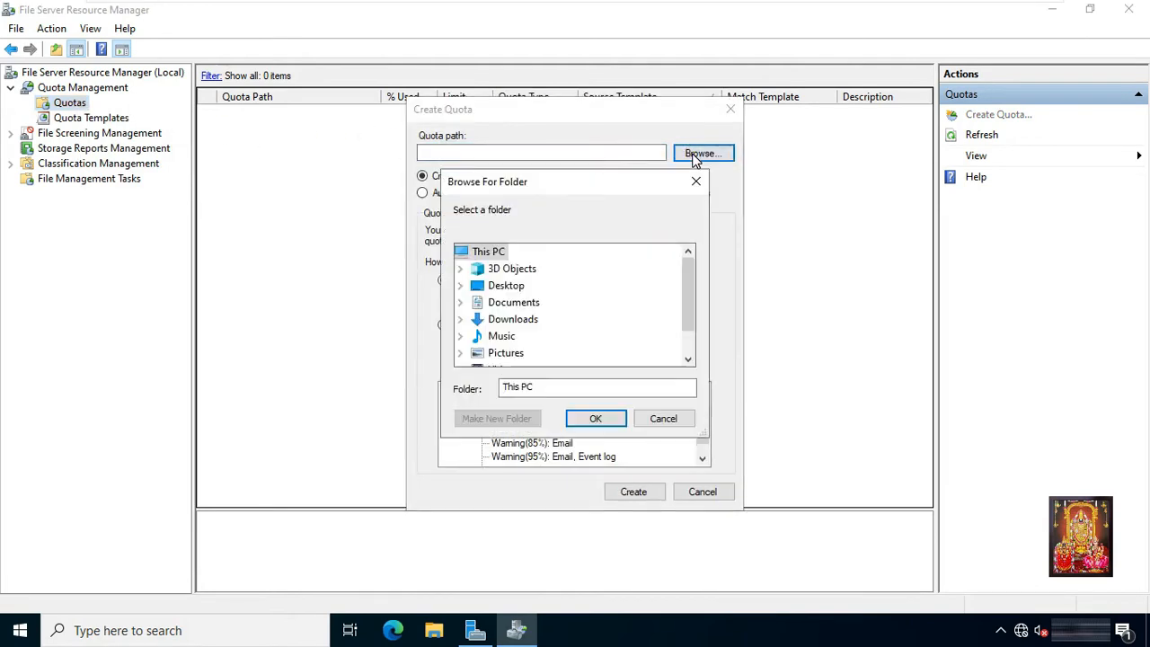
left_click_drag(689, 282, 689, 321)
left_click(461, 353)
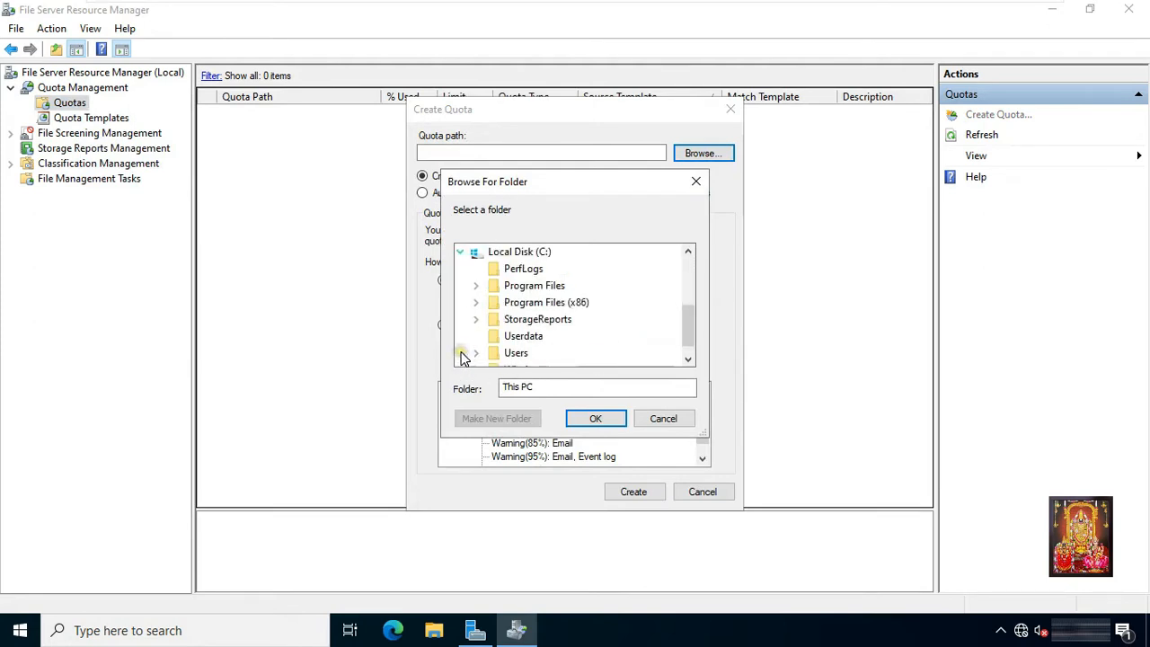
left_click(519, 340)
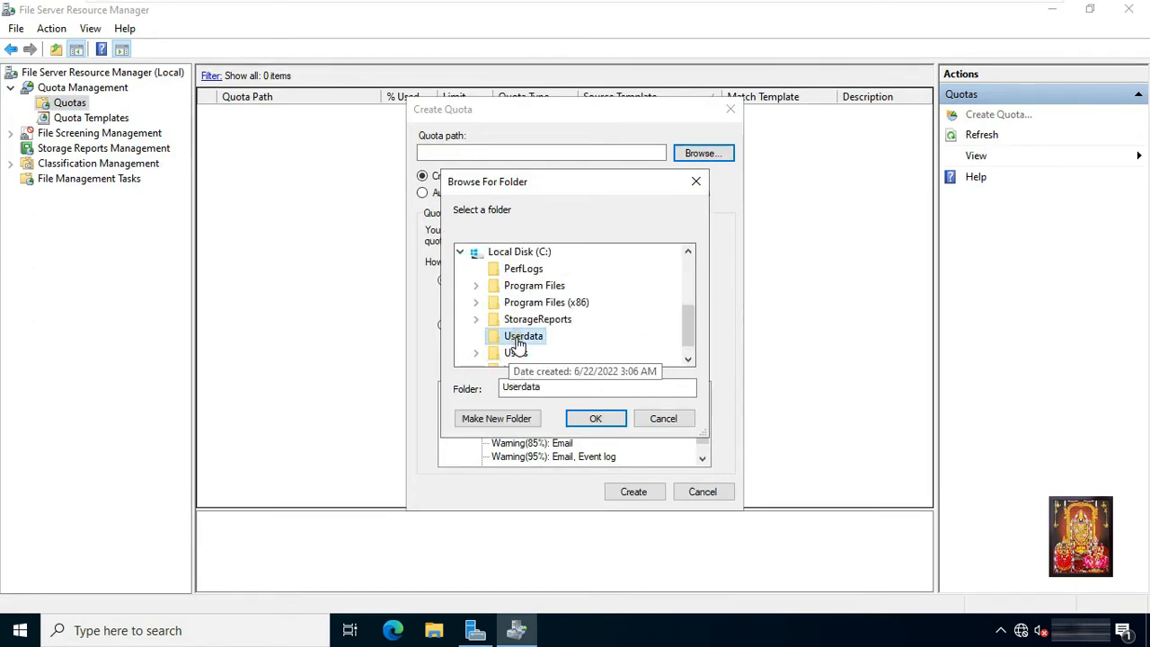
left_click(590, 421)
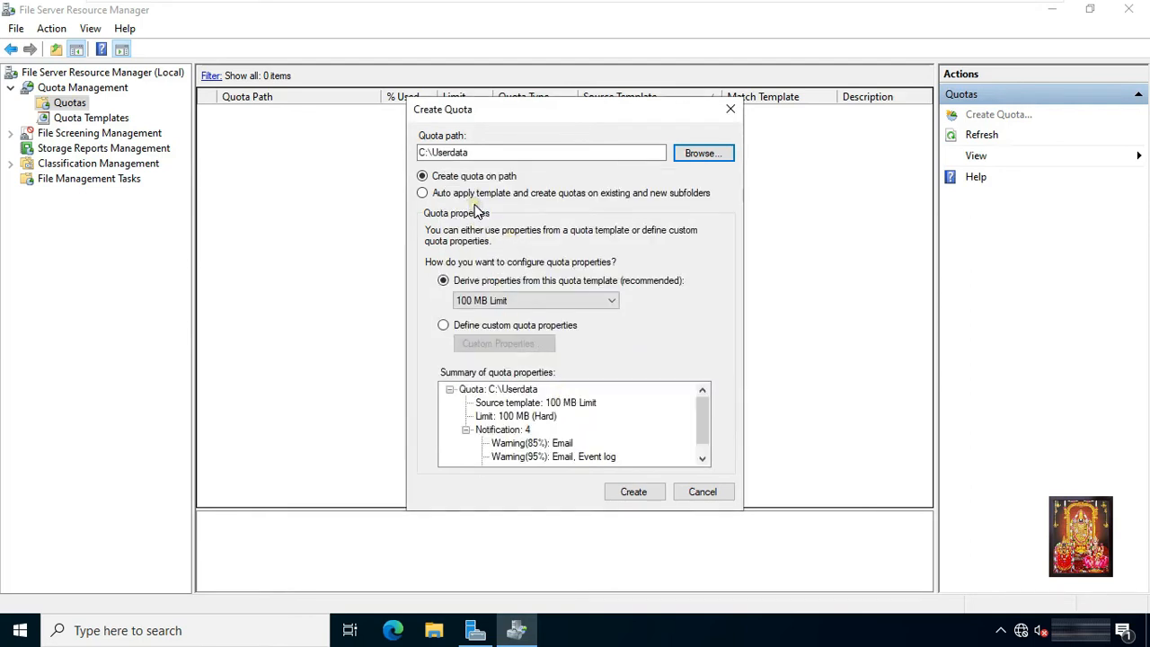
Define custom quota properties for the folder and set the space limit to 2 GB
left_click(443, 328)
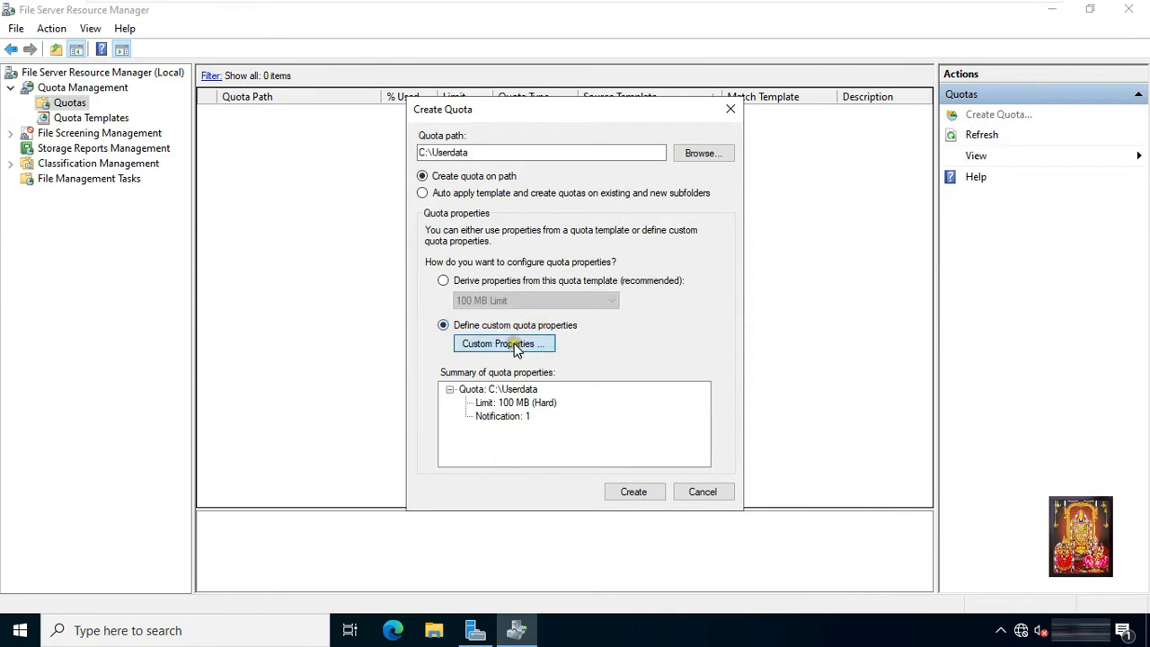
left_click(512, 344)
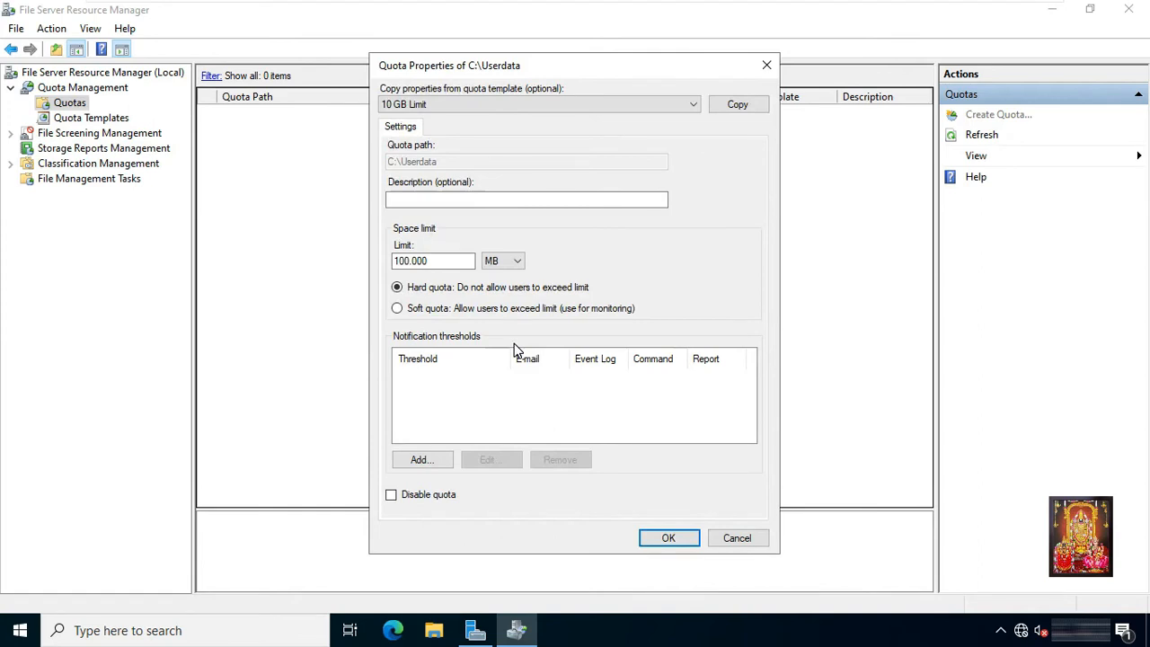
left_click(441, 261)
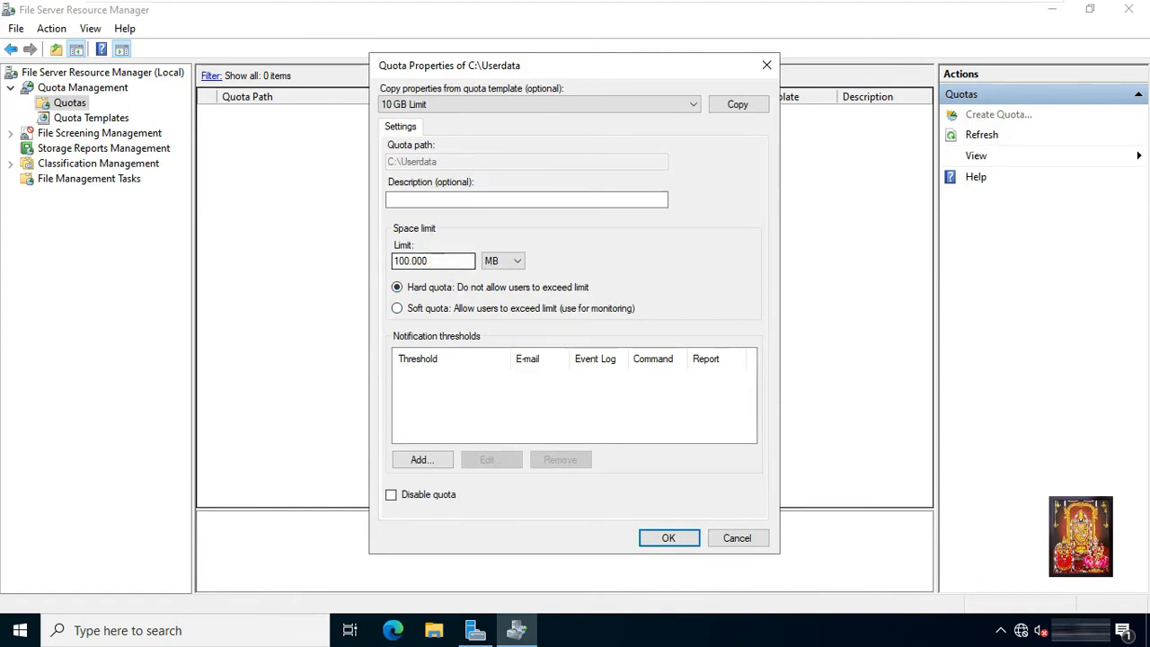
left_click(431, 199)
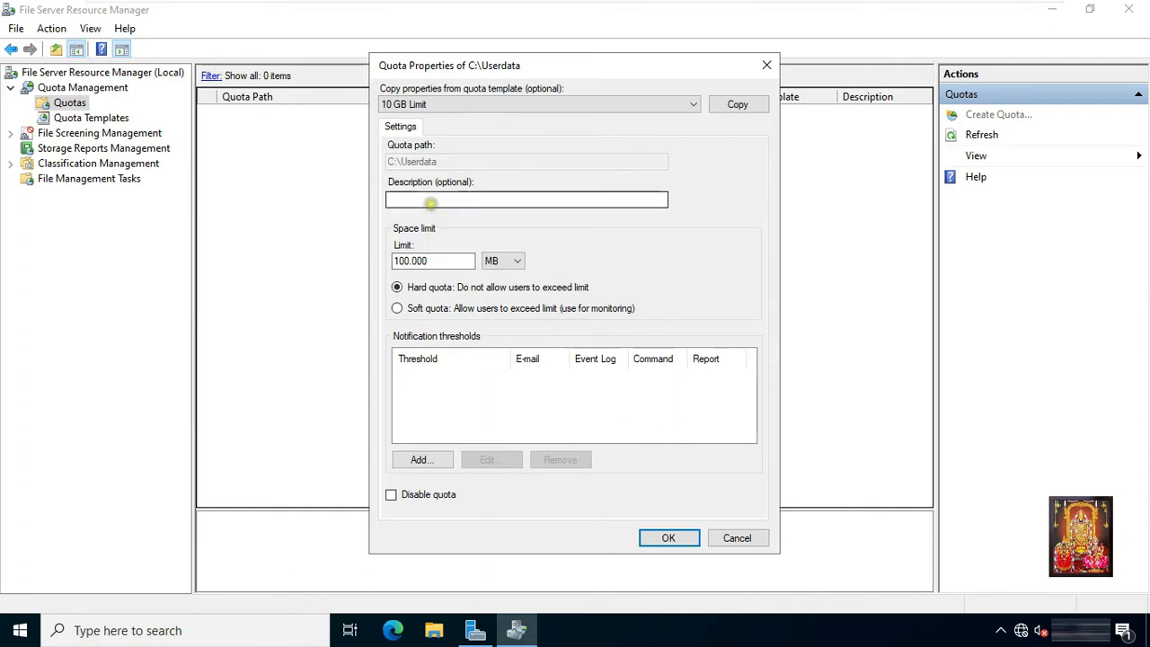
left_click(508, 260)
left_click(493, 298)
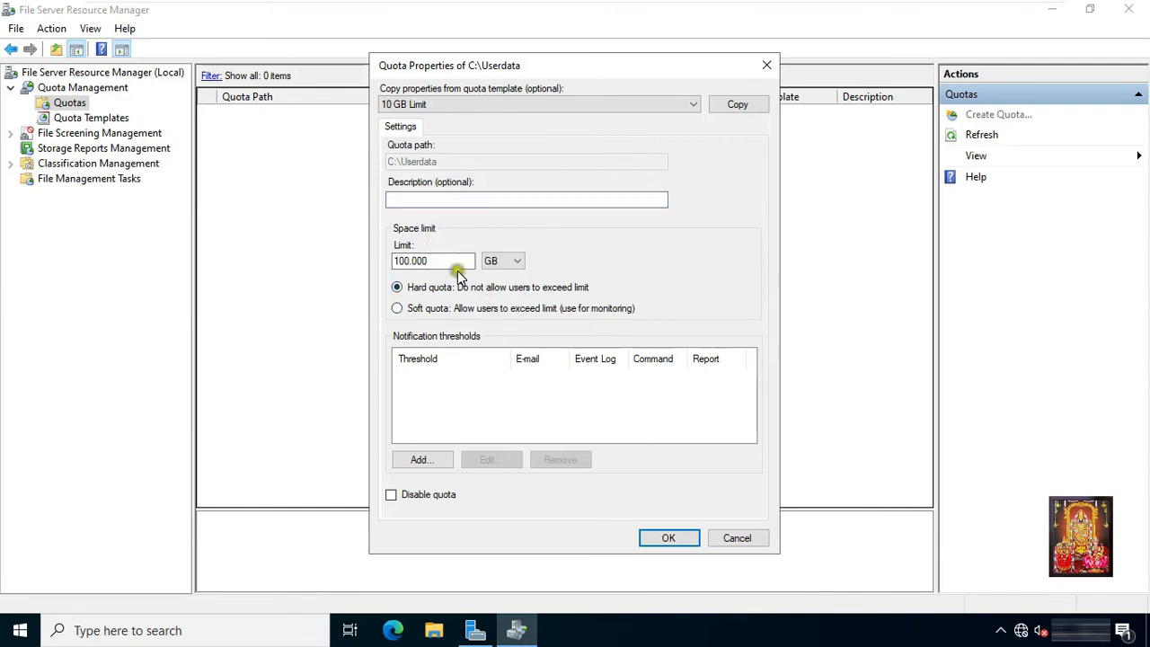
double_click(410, 261)
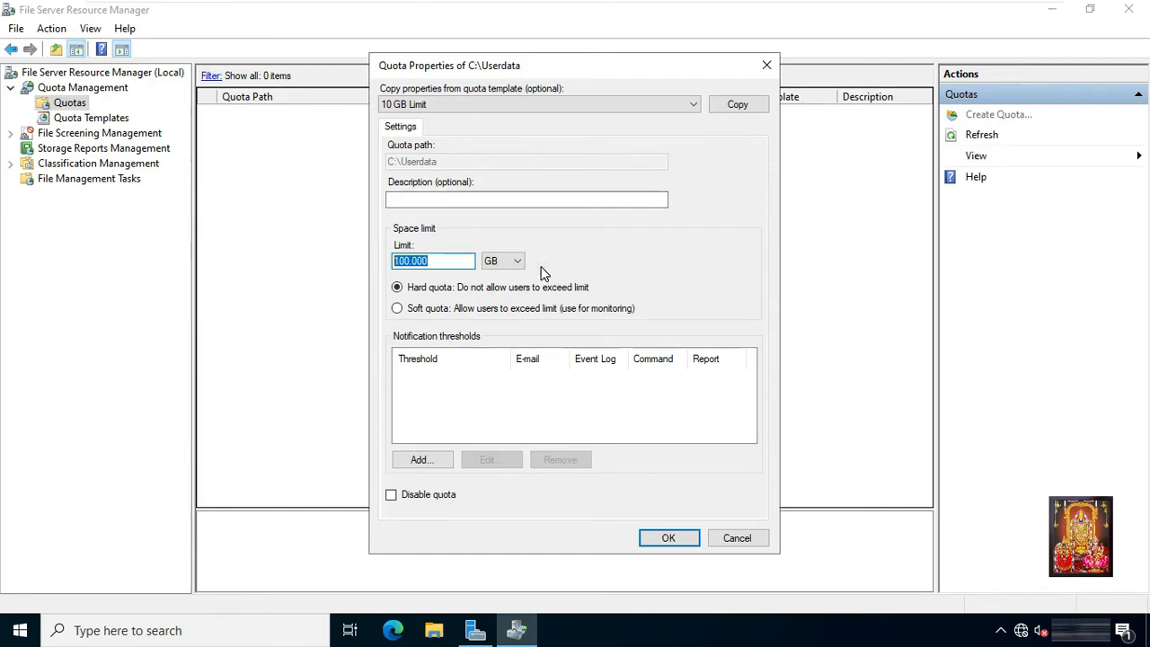
type("2")
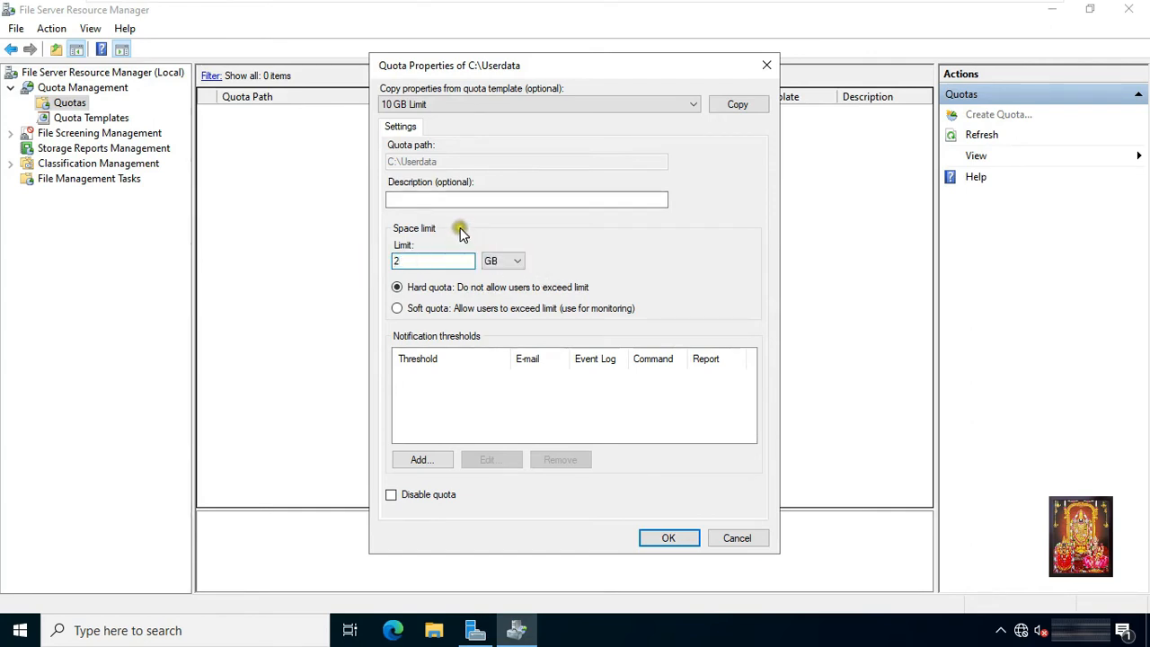
Enter "Limit 2 Gb Max" as the quota description and make it a hard quota that users cannot exceed
left_click(424, 199)
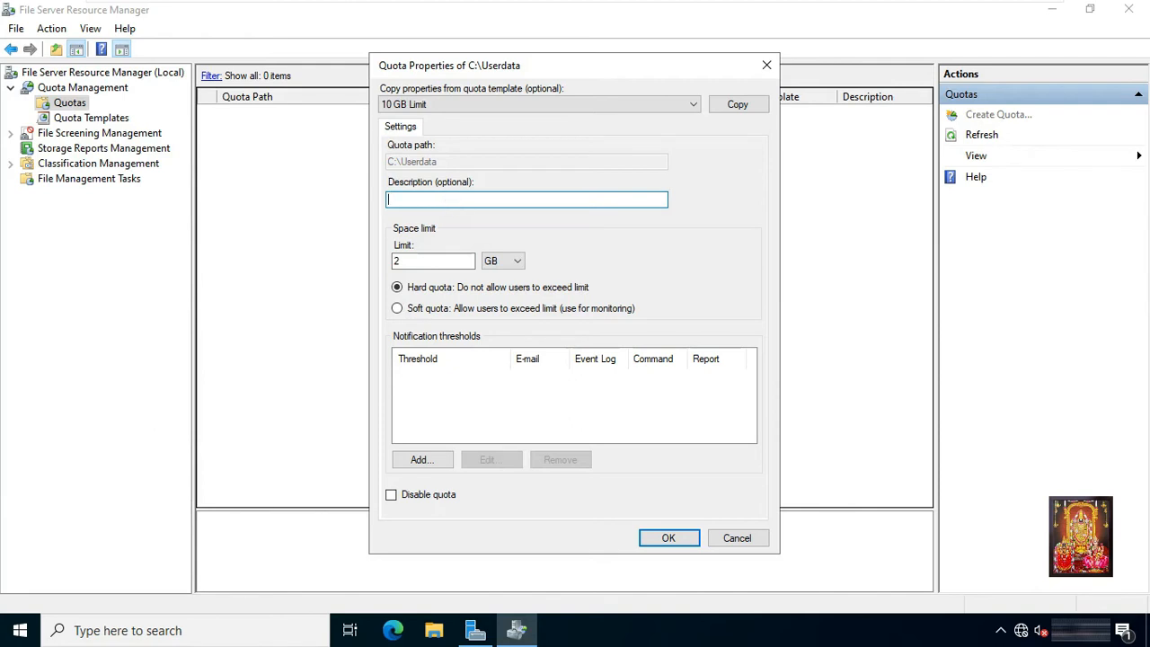
type("Limit 2 Gb Max")
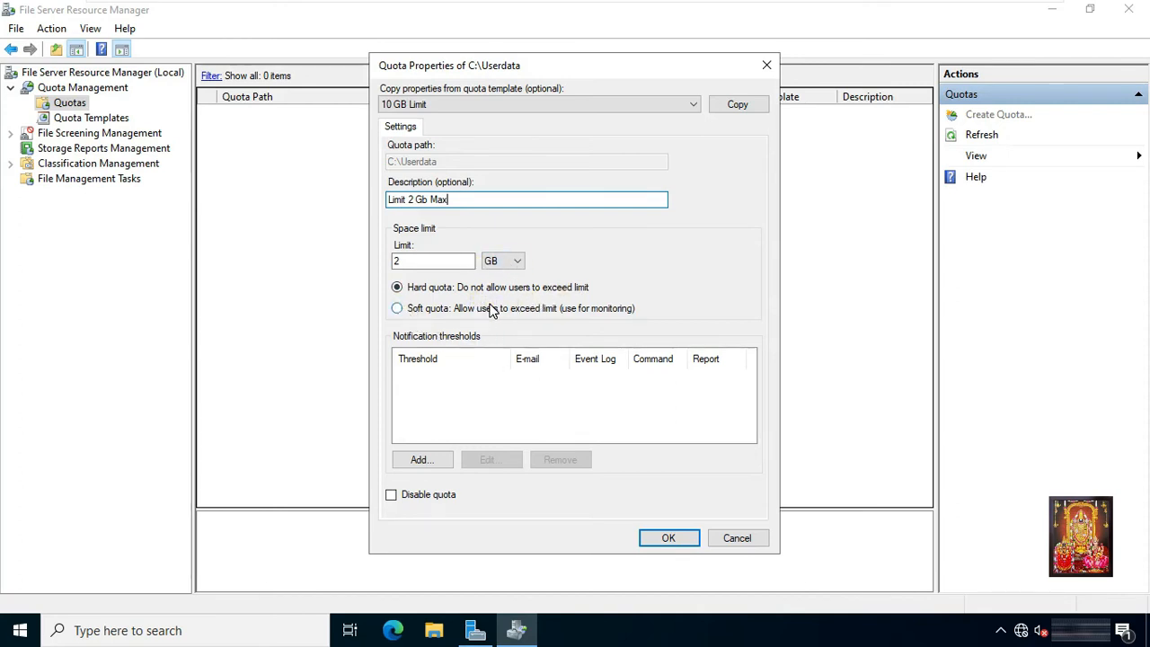
left_click(432, 311)
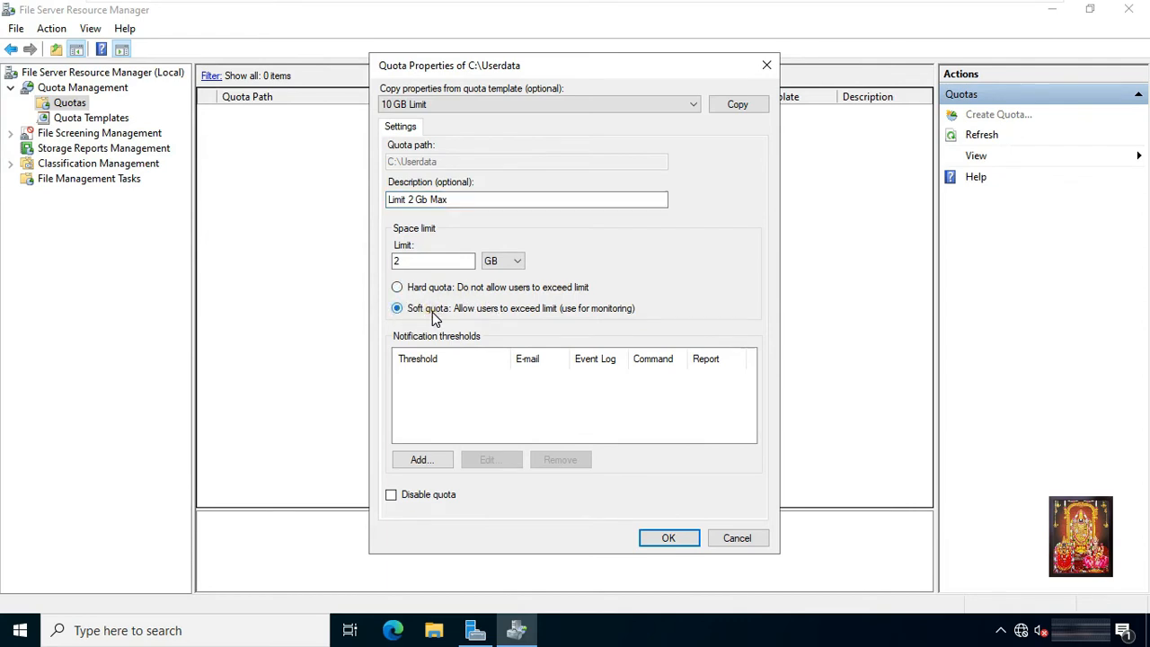
left_click(501, 311)
left_click(399, 288)
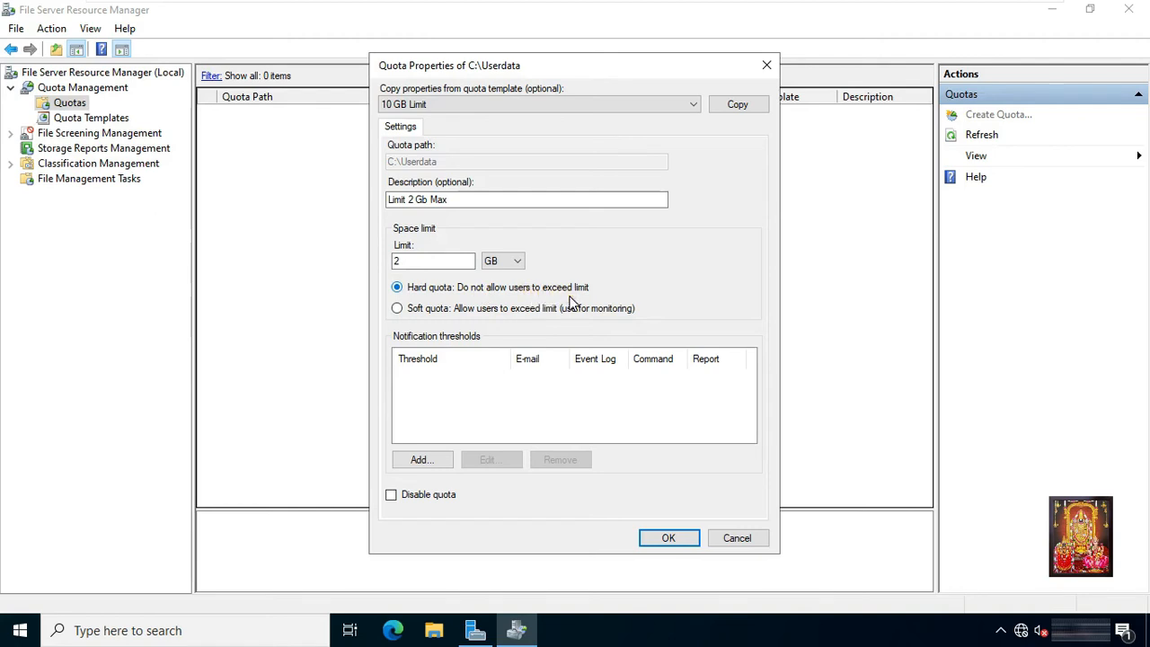
Add a notification threshold at 85% usage without any notification actions and accept the quota properties
left_click(431, 462)
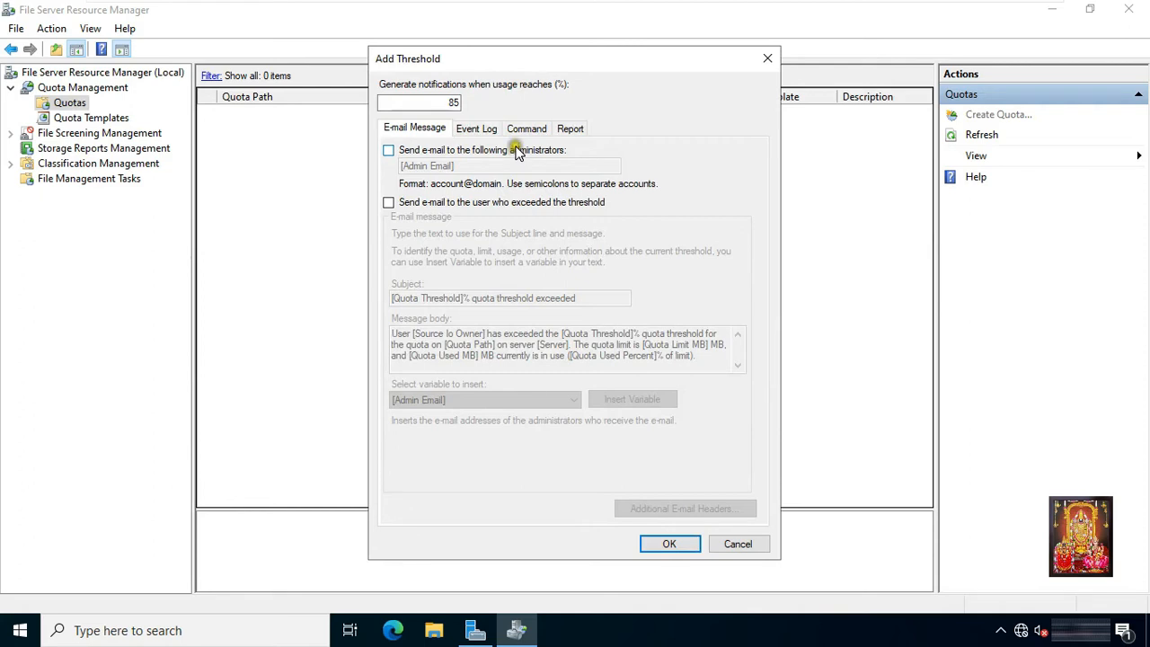
left_click(570, 129)
left_click(657, 539)
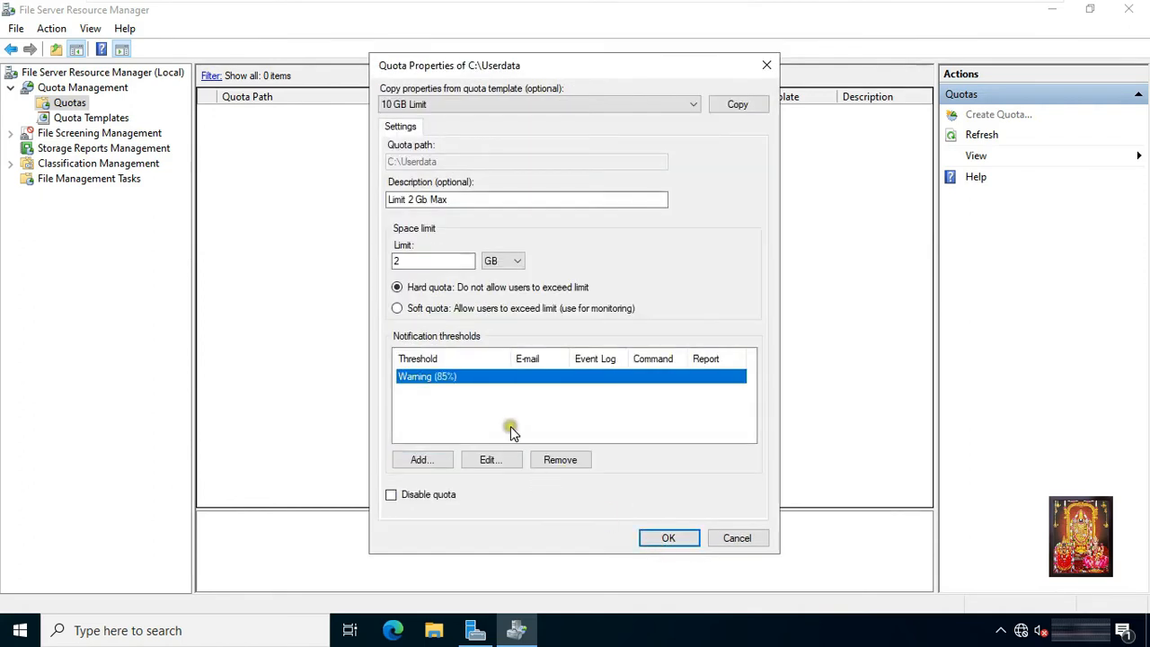
left_click(669, 542)
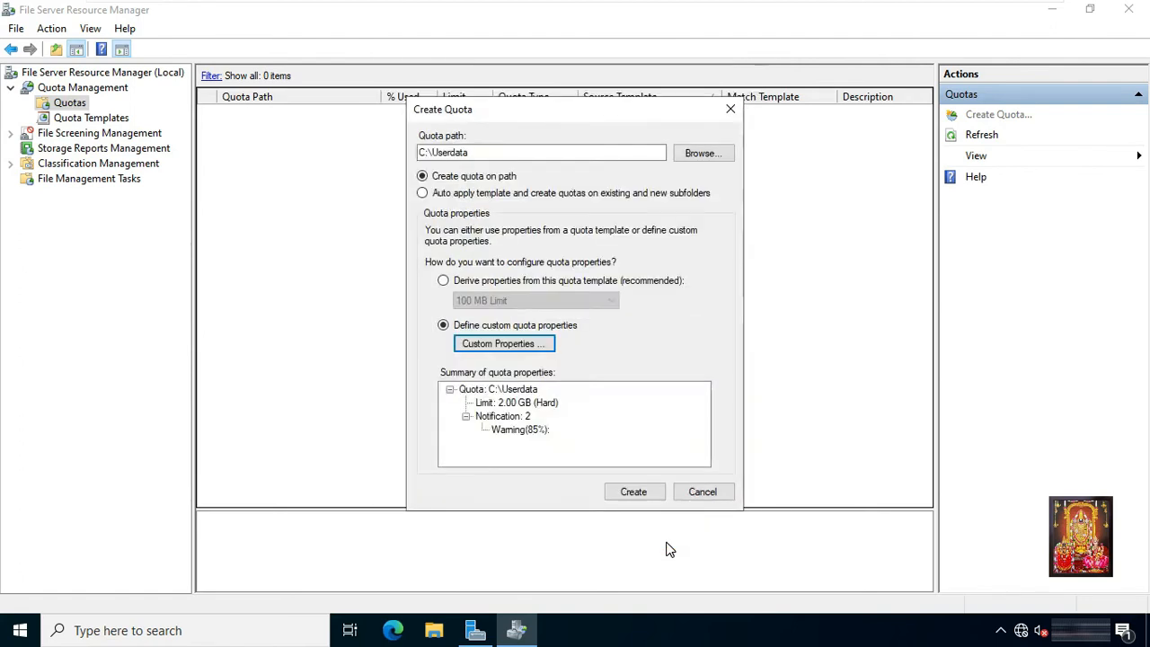
Create the quota and save its custom properties as a template named "2 Gb Quota Max"
left_click(632, 494)
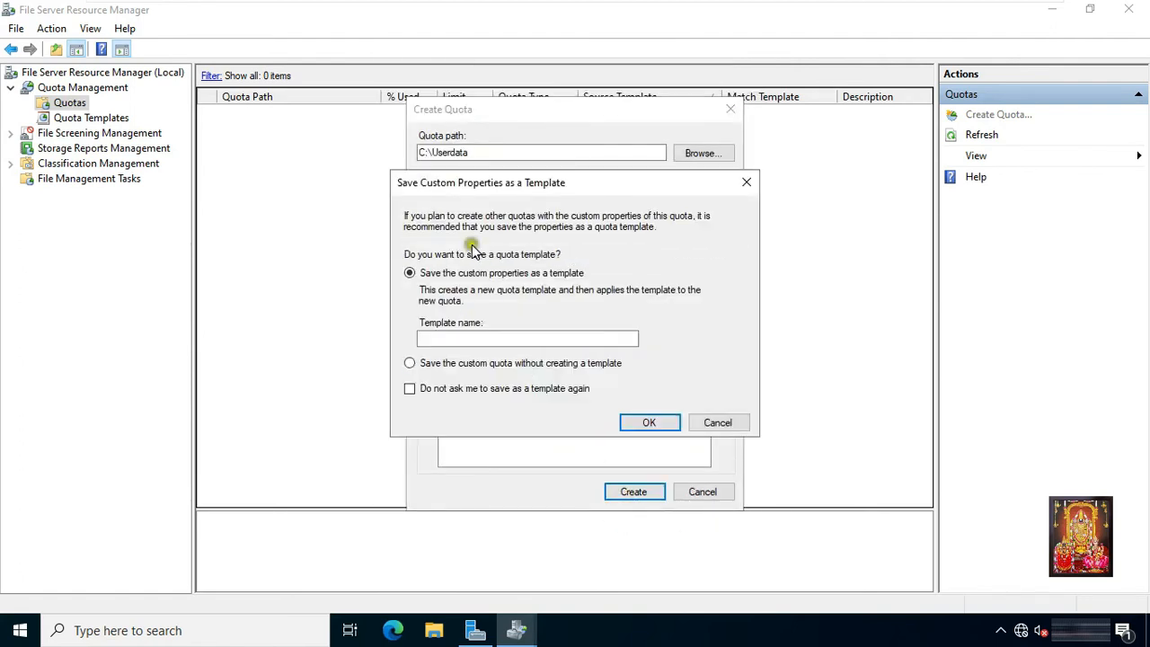
left_click(471, 338)
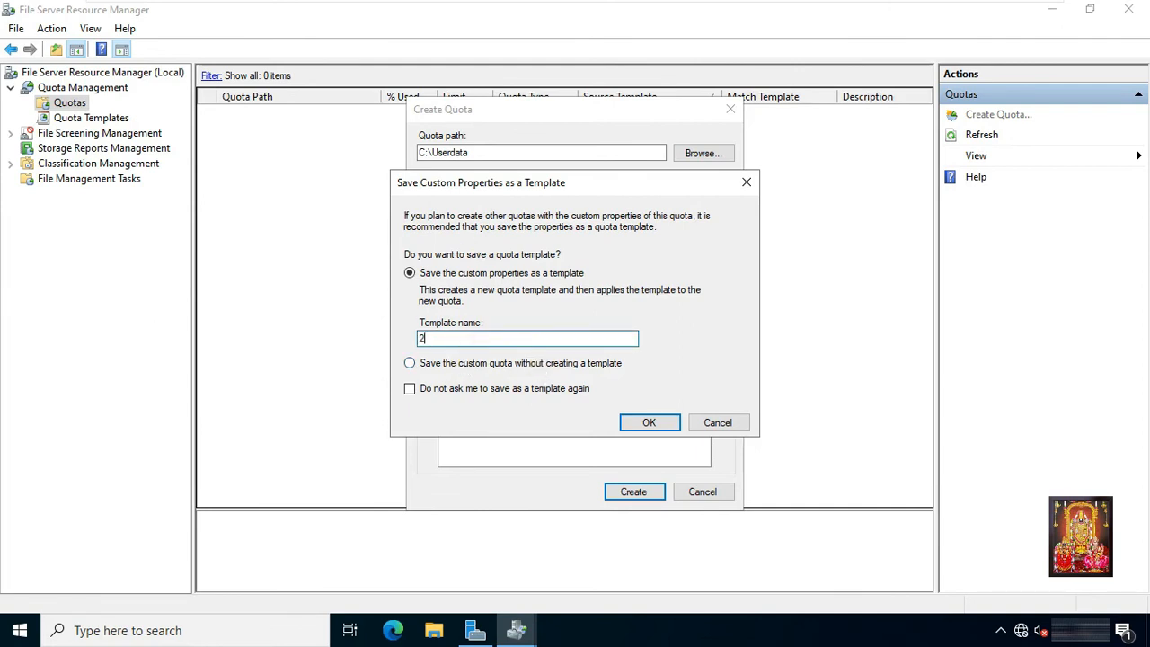
type("2 Gb Quota Max")
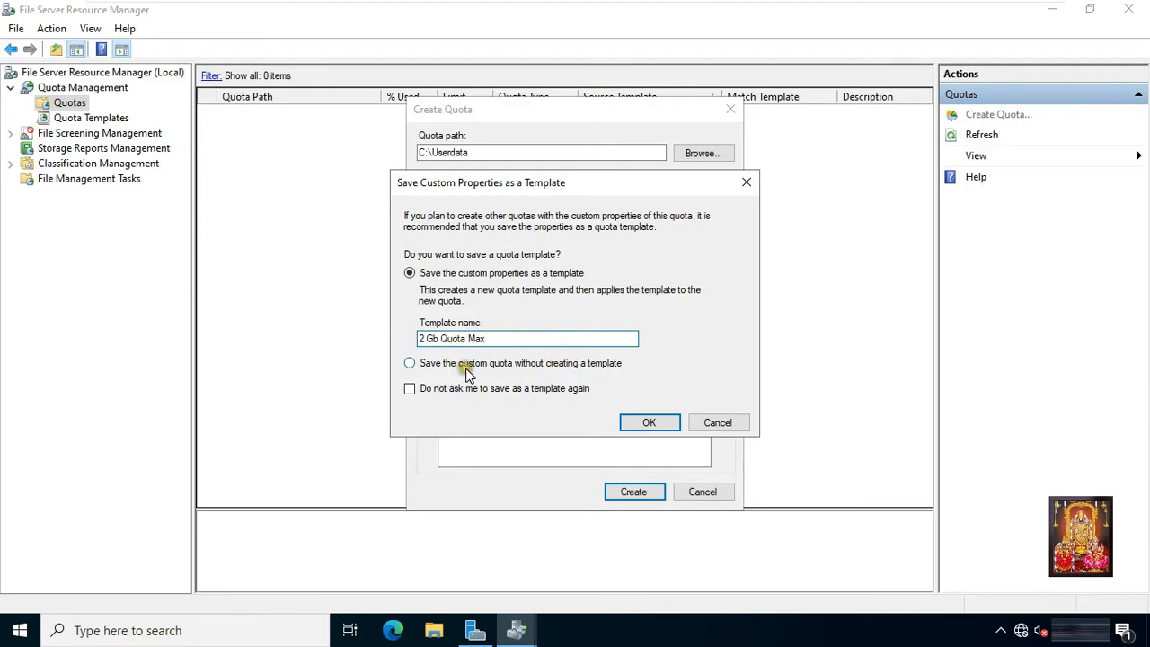
left_click(644, 423)
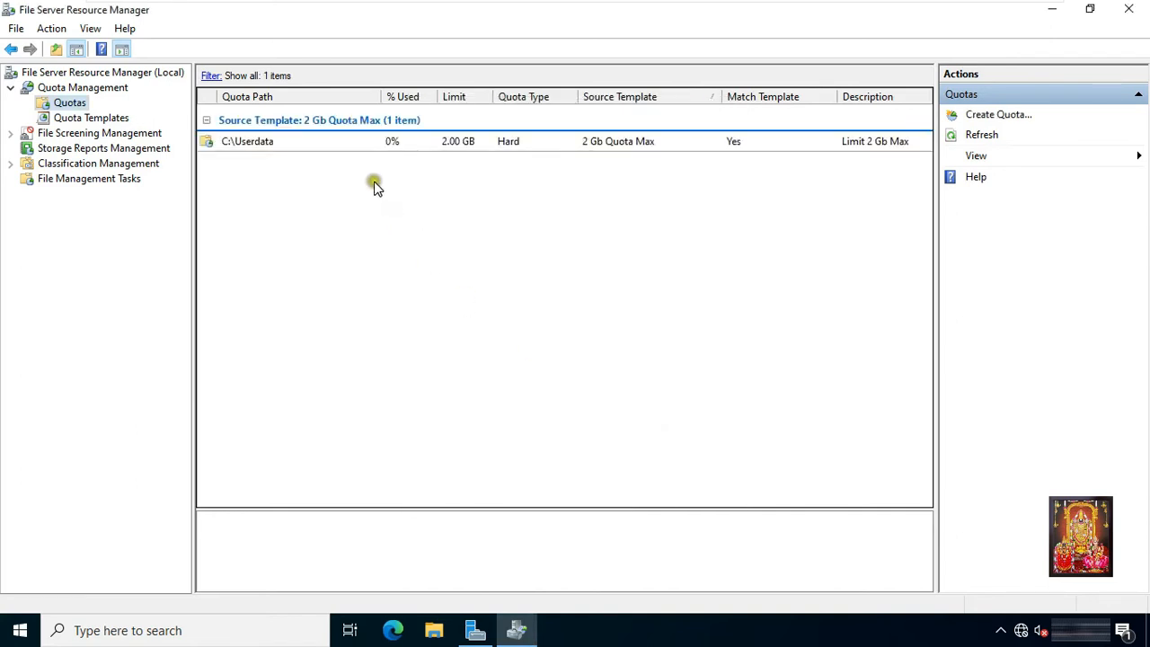
Check the details of the C:\Userdata quota, then close the File Server Resource Manager console
left_click(275, 141)
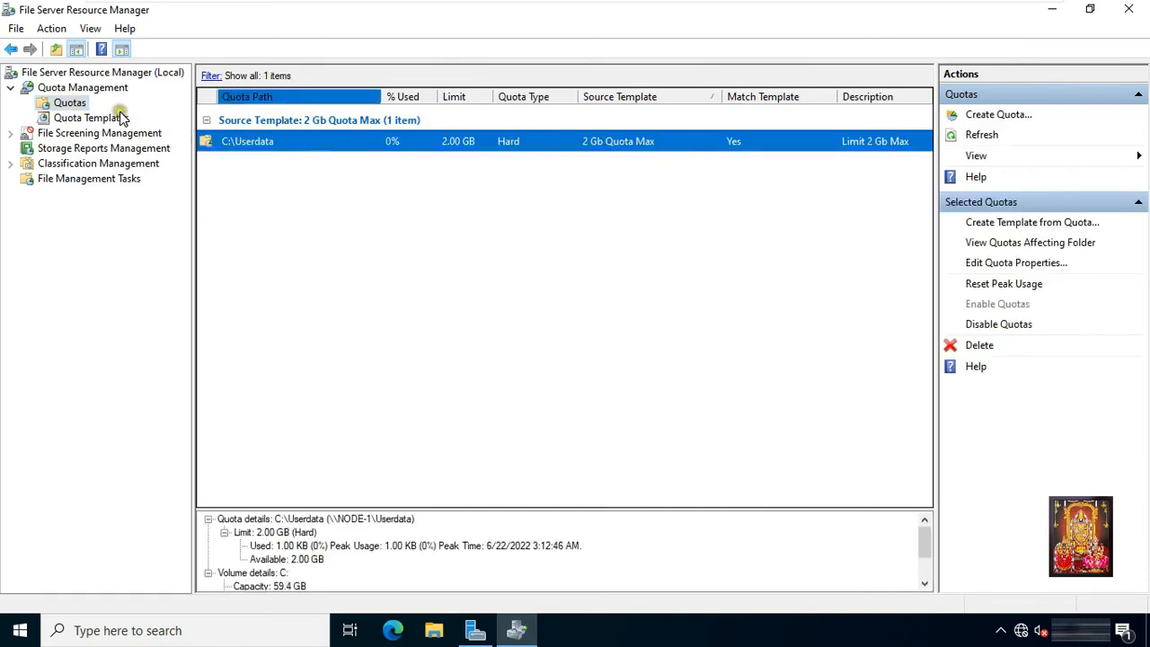
left_click(252, 145)
left_click(323, 148)
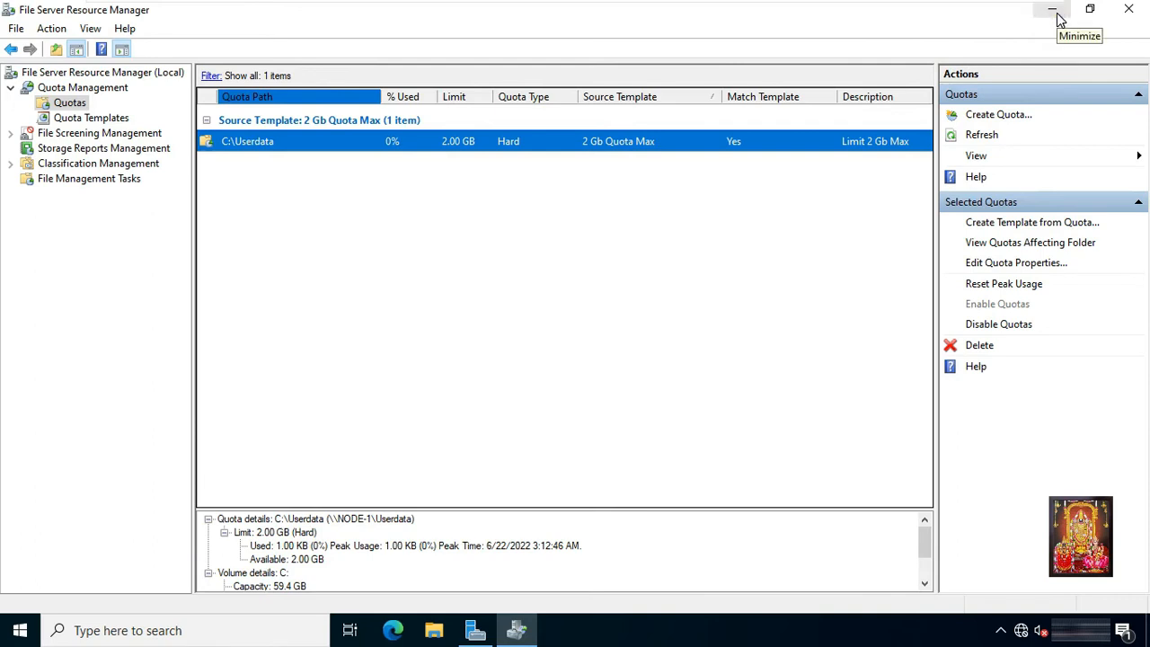
left_click(1129, 9)
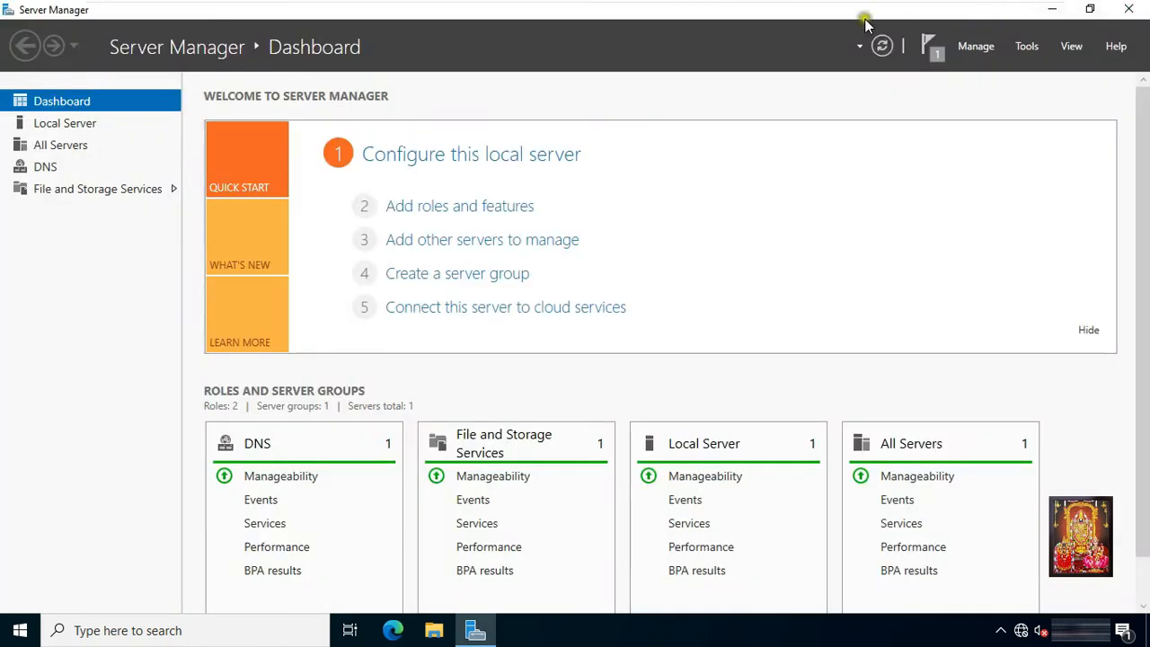
Switch to the Windows 11 client and connect to the file server at \\172.16.0.1 through the Run dialog
mouse_move(863, 11)
left_click(898, 15)
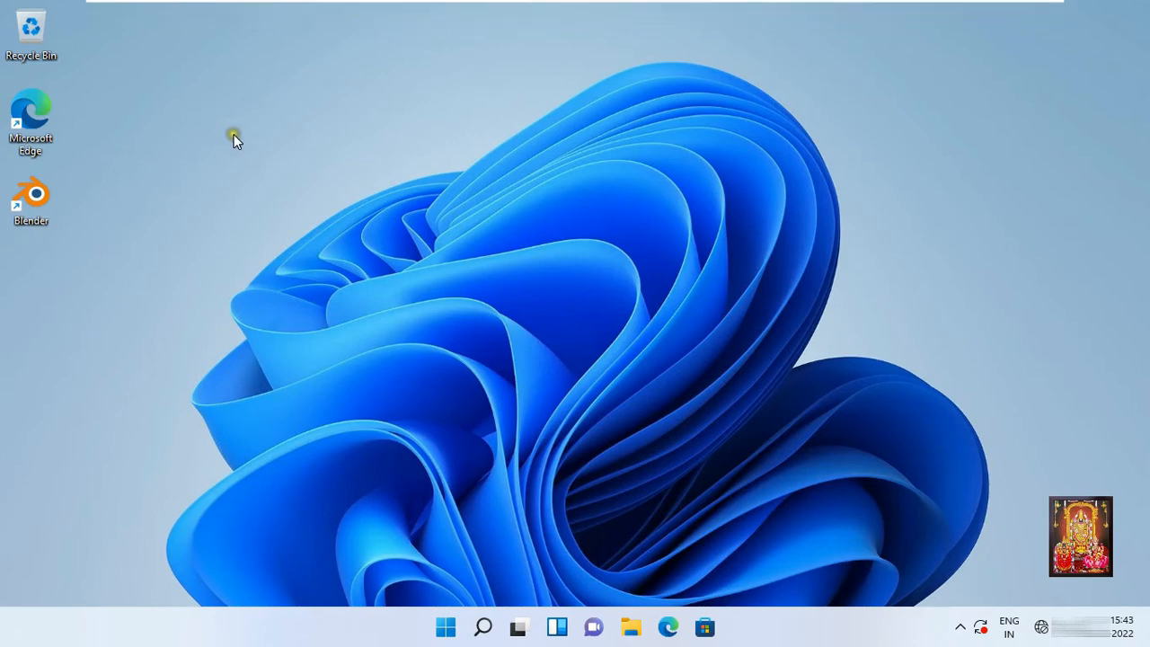
right_click(445, 627)
left_click(391, 529)
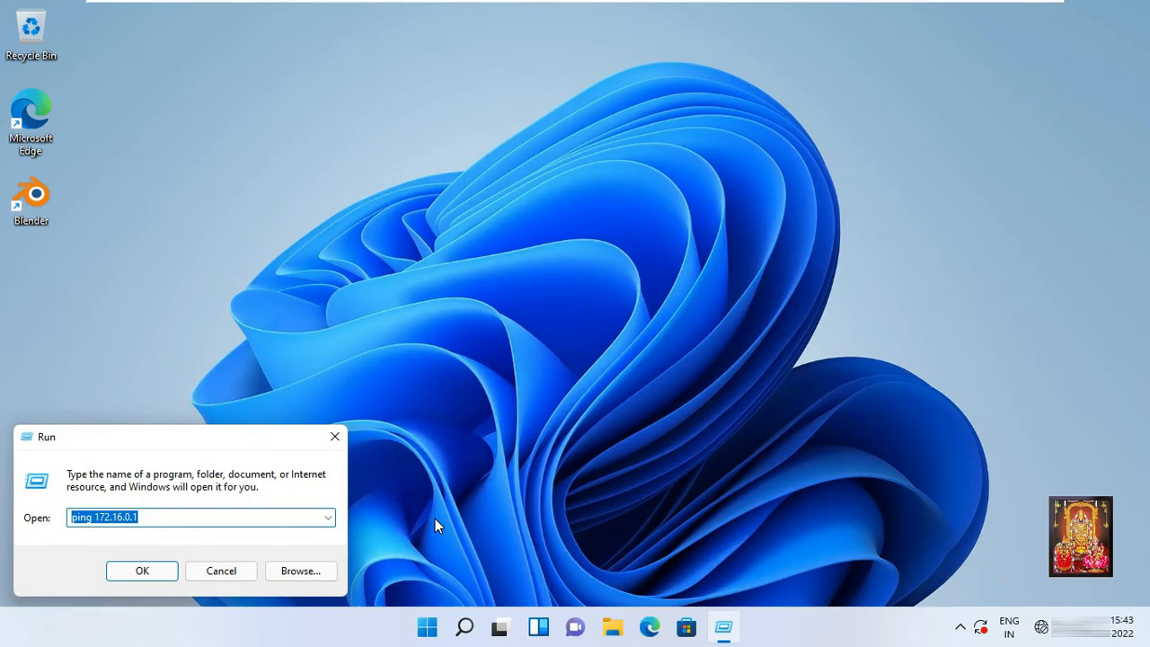
type("\\\\172.16.")
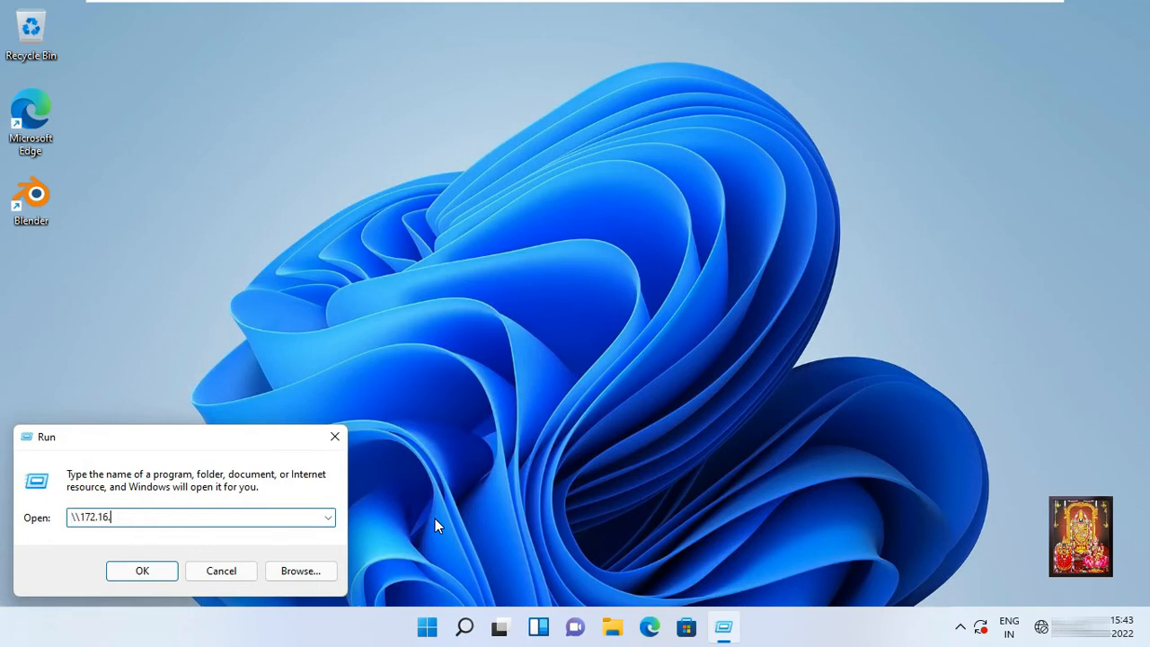
type("0.1")
key("Return")
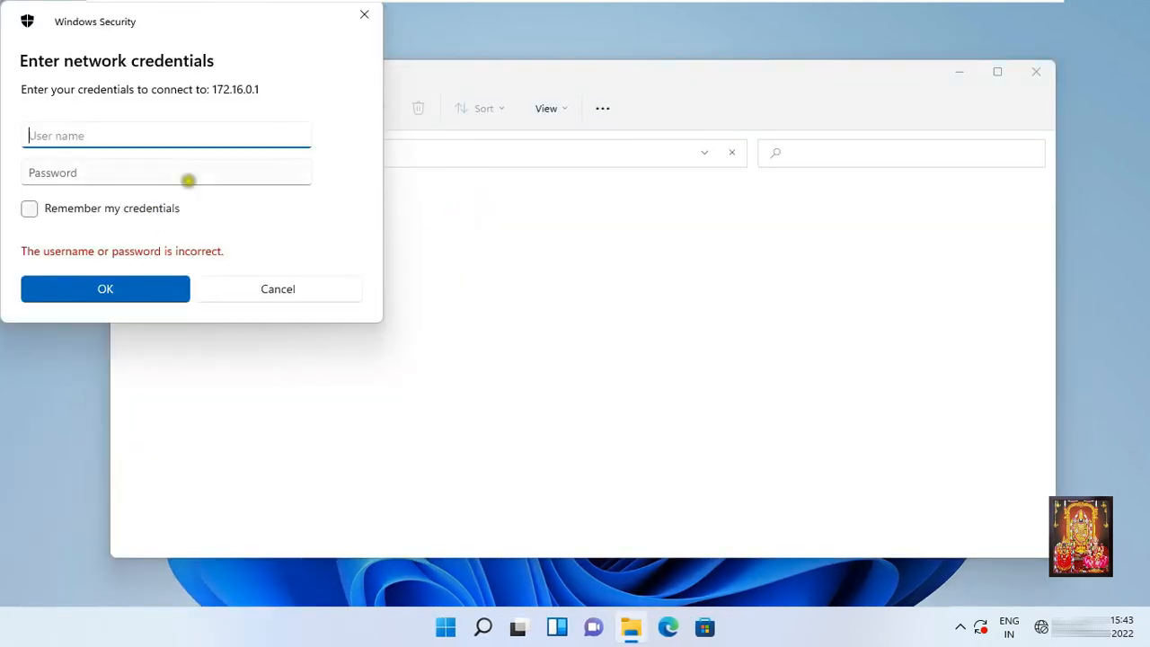
Sign in to the server as administrator with the account password and have the credentials remembered
type("administrator")
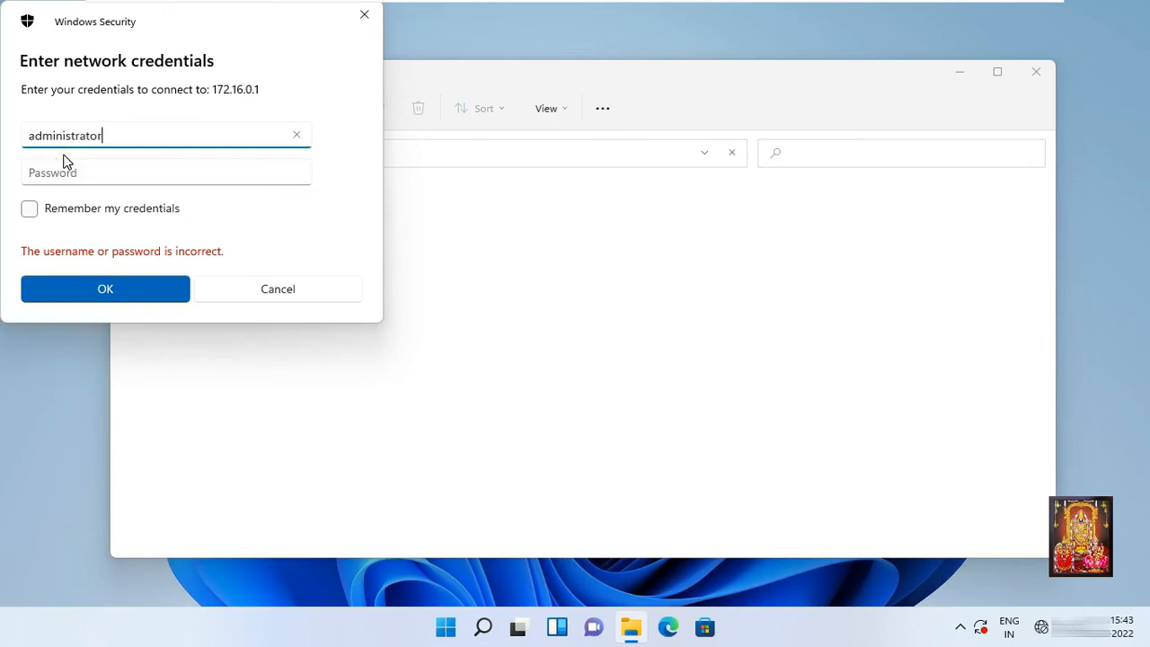
key("Tab")
type("••")
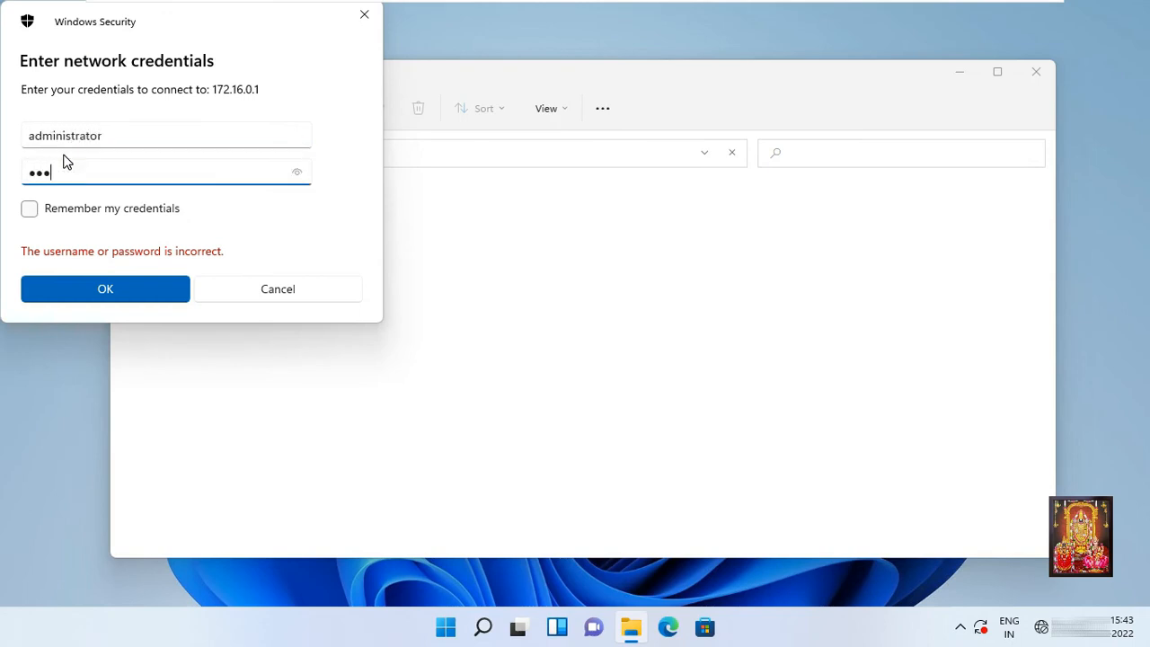
type("•••••")
left_click(29, 209)
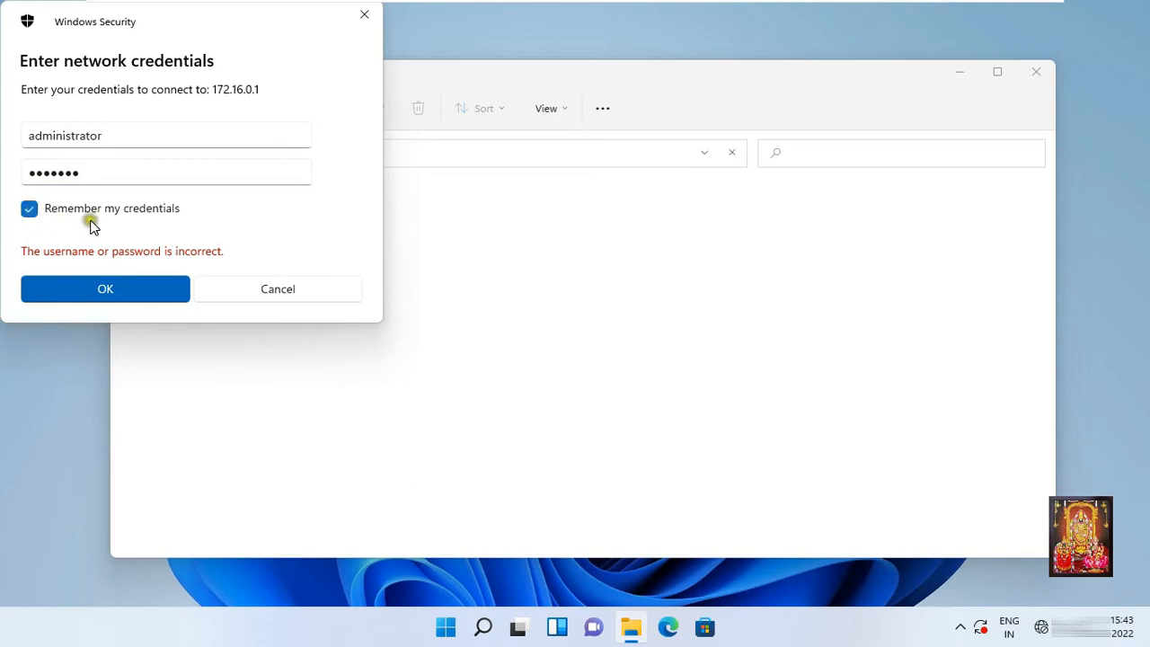
left_click(98, 279)
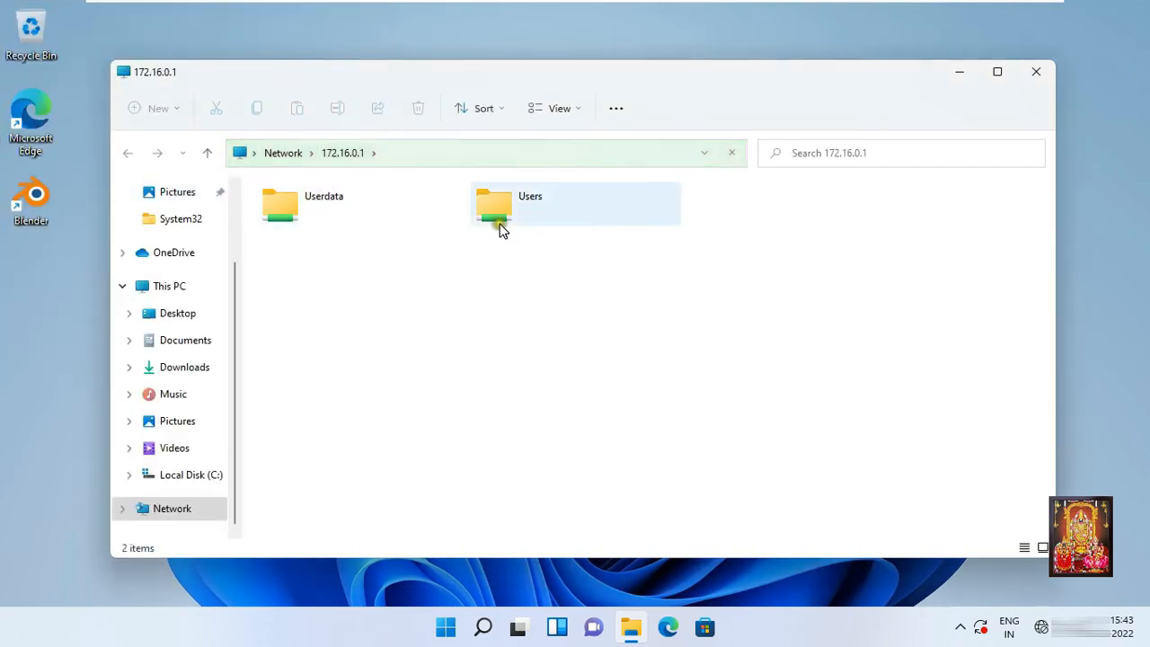
Open the Userdata shared folder on the server and shift its window slightly up
left_click(313, 206)
double_click(409, 217)
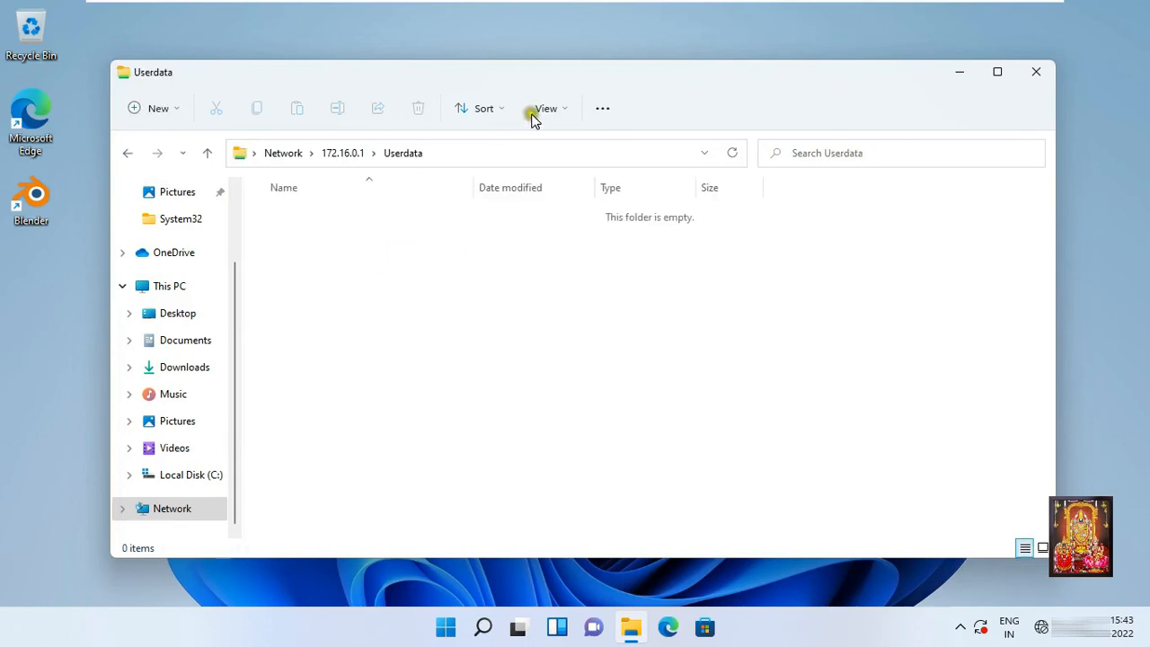
left_click_drag(579, 79, 592, 61)
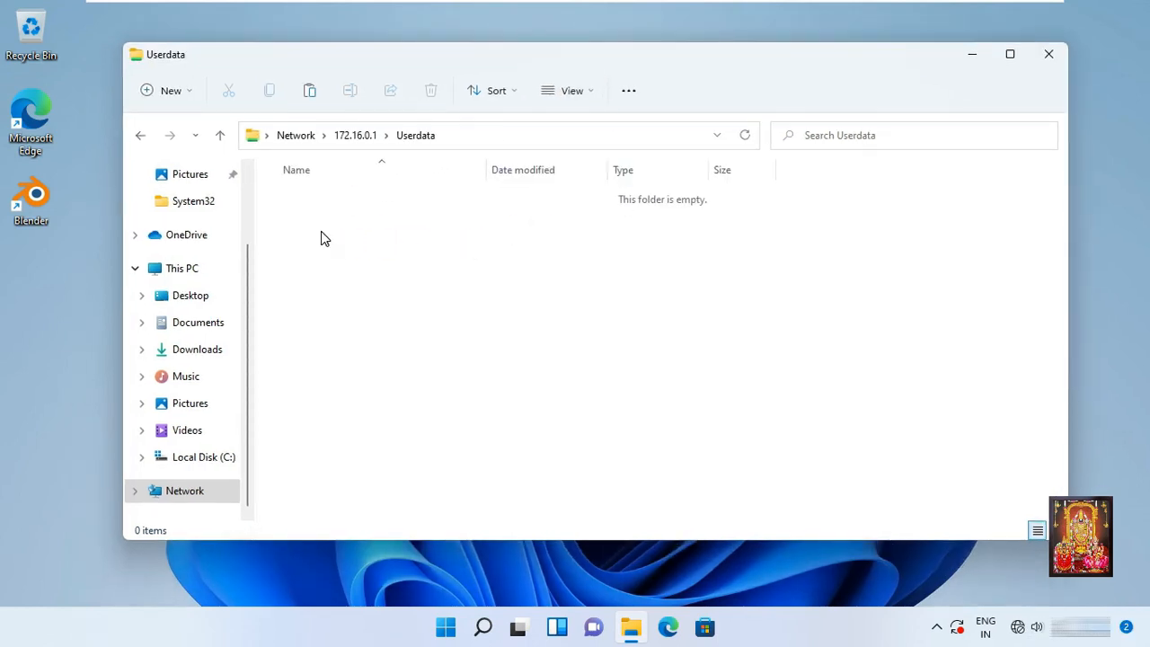
Open Local Disk (C:) in a second File Explorer window and select the ubuntu-20.04.1-desktop-amd64 disc image
key("super+e")
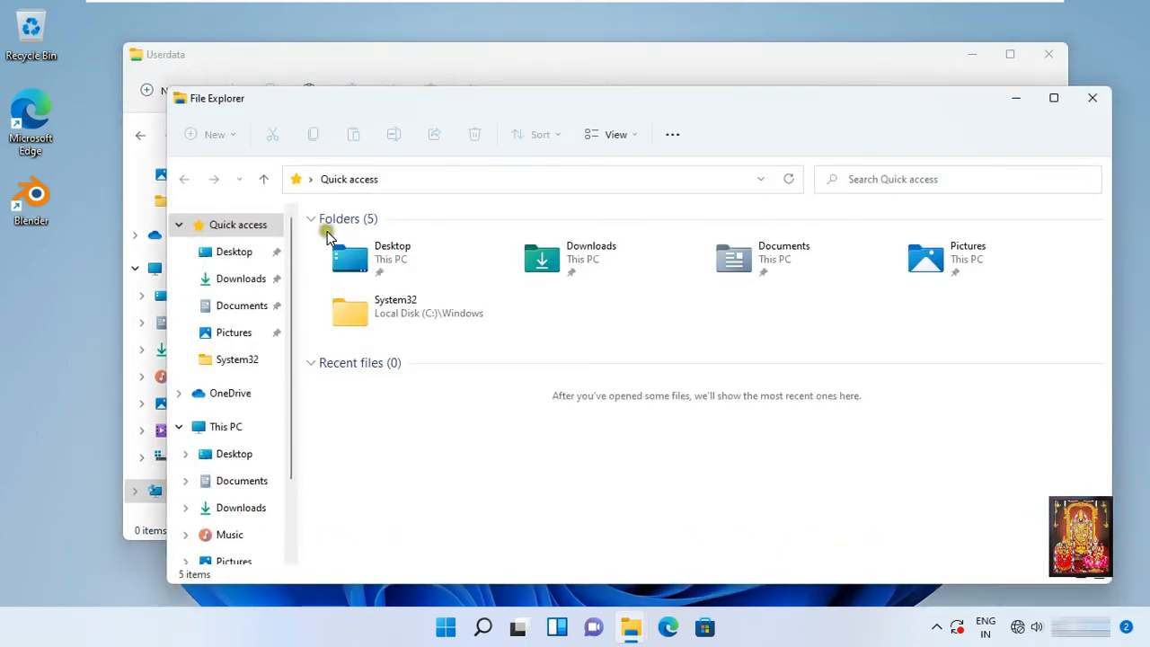
left_click(242, 428)
left_click(437, 380)
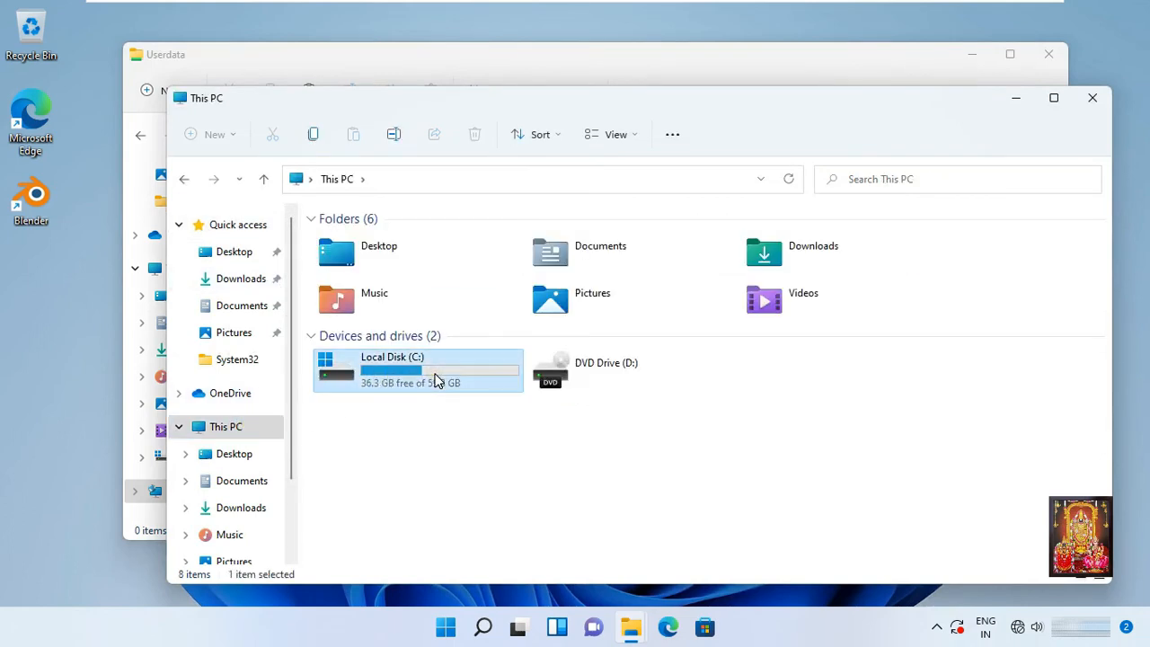
double_click(437, 380)
left_click(416, 375)
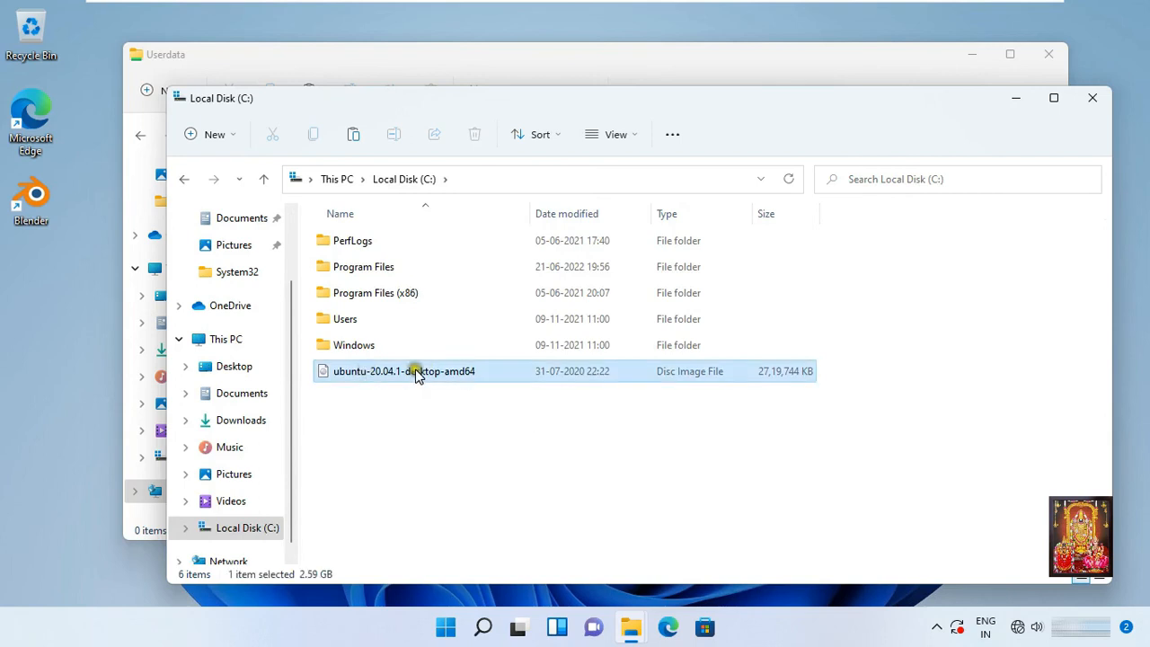
Check the size of the ubuntu-20.04.1-desktop-amd64 image in its properties and close them
right_click(414, 373)
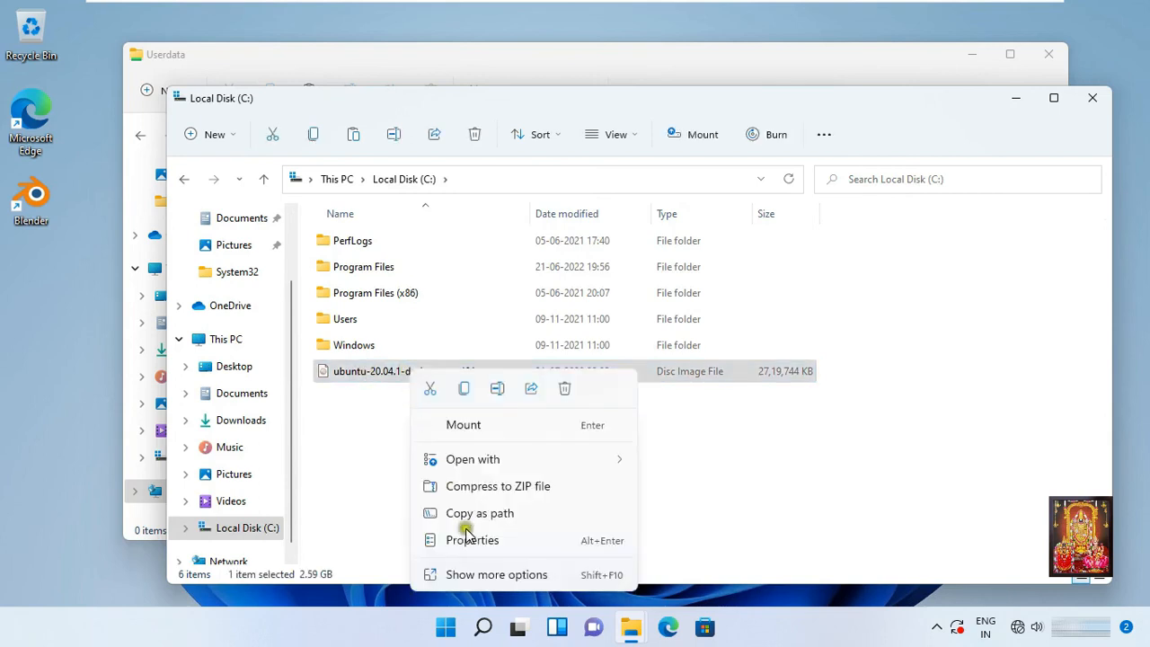
left_click(482, 577)
left_click(521, 561)
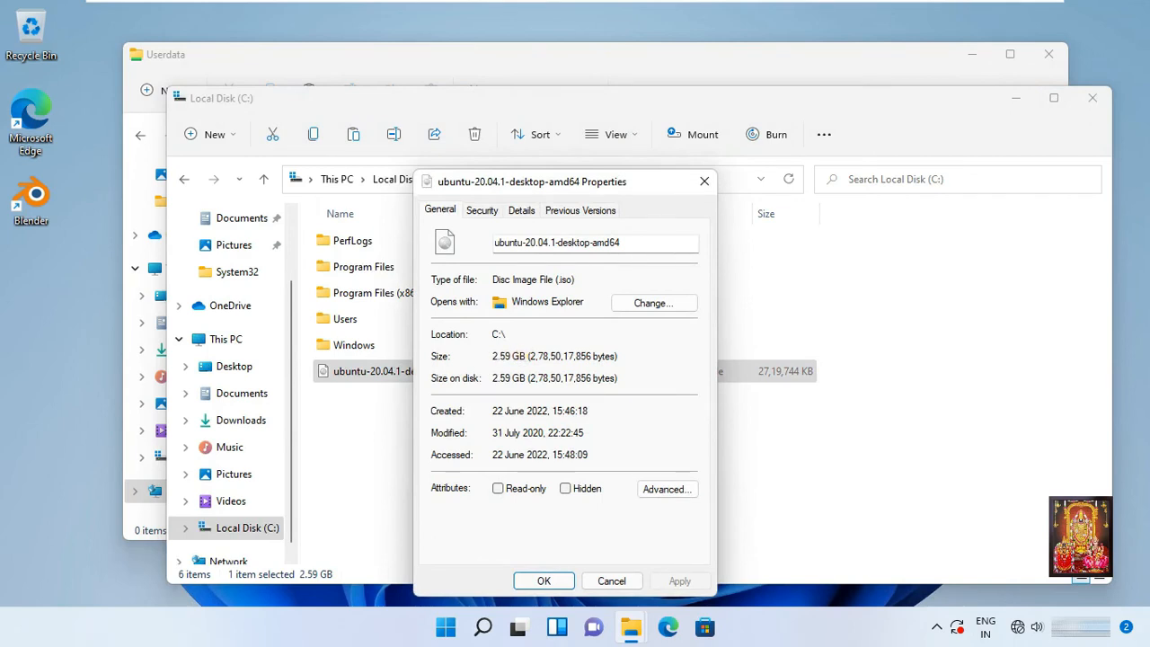
left_click(706, 182)
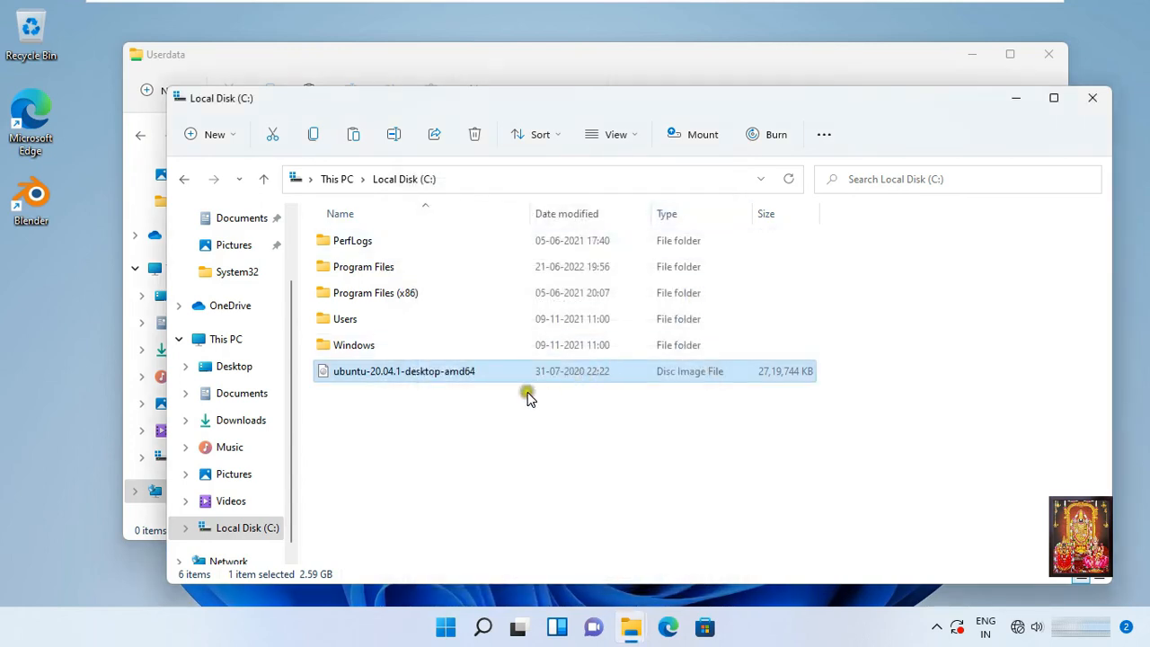
Try to copy the ubuntu-20.04.1-desktop-amd64 image from drive C: into the shared Userdata folder, and cancel the copy
right_click(378, 373)
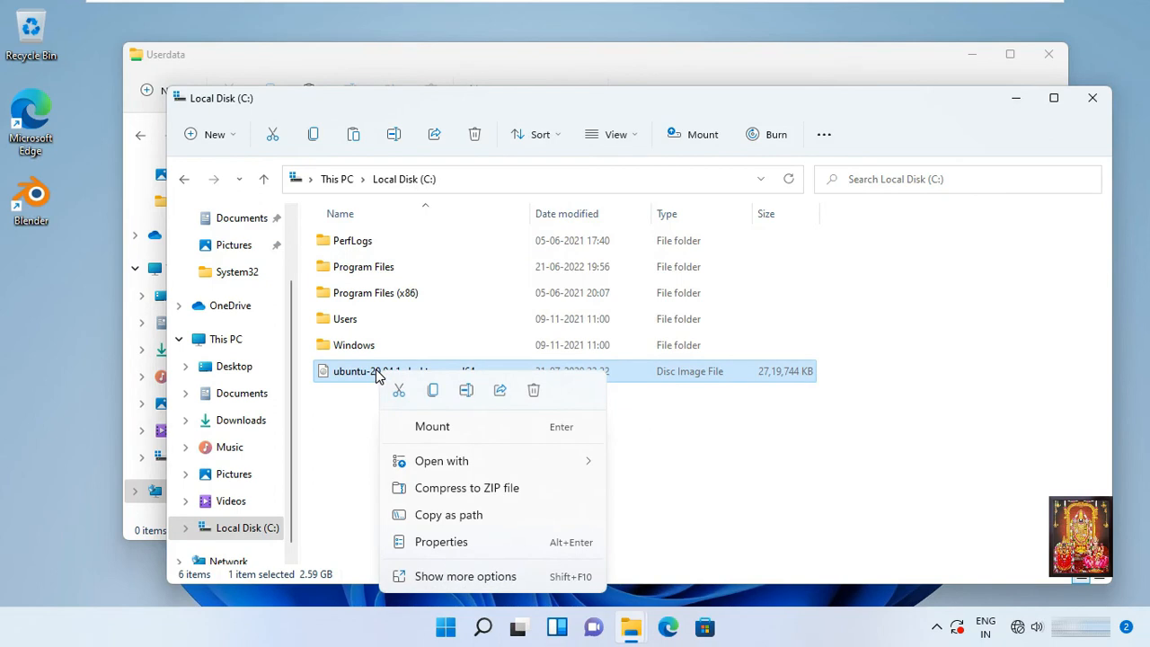
left_click(433, 392)
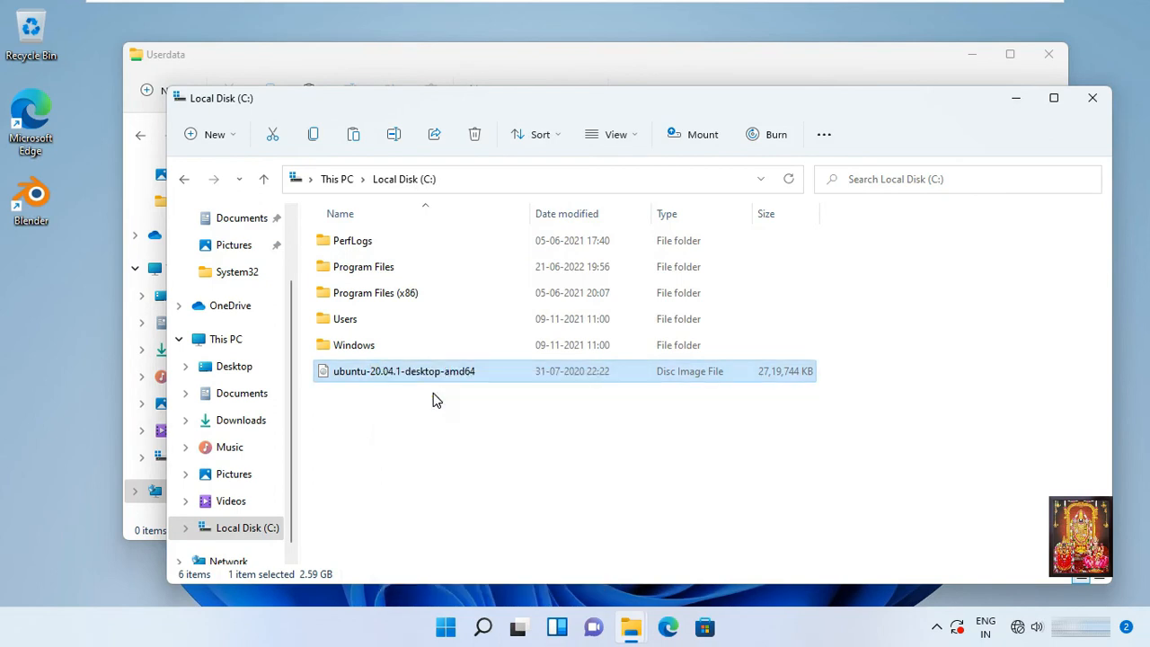
left_click(1094, 97)
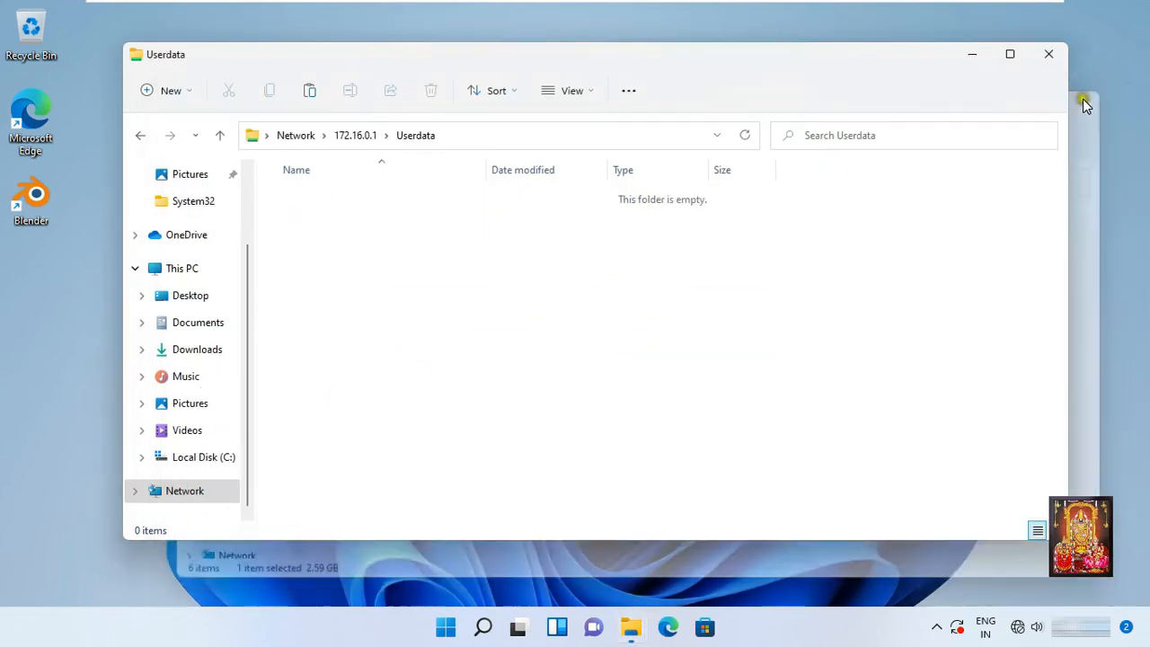
right_click(416, 320)
mouse_move(379, 289)
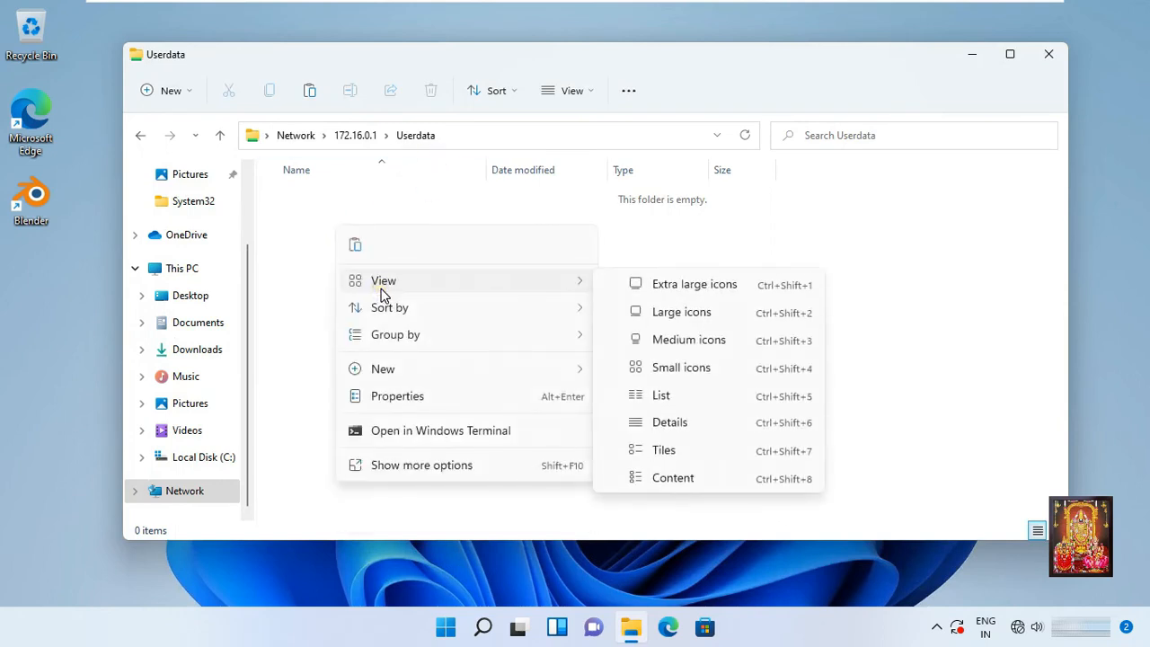
left_click(355, 246)
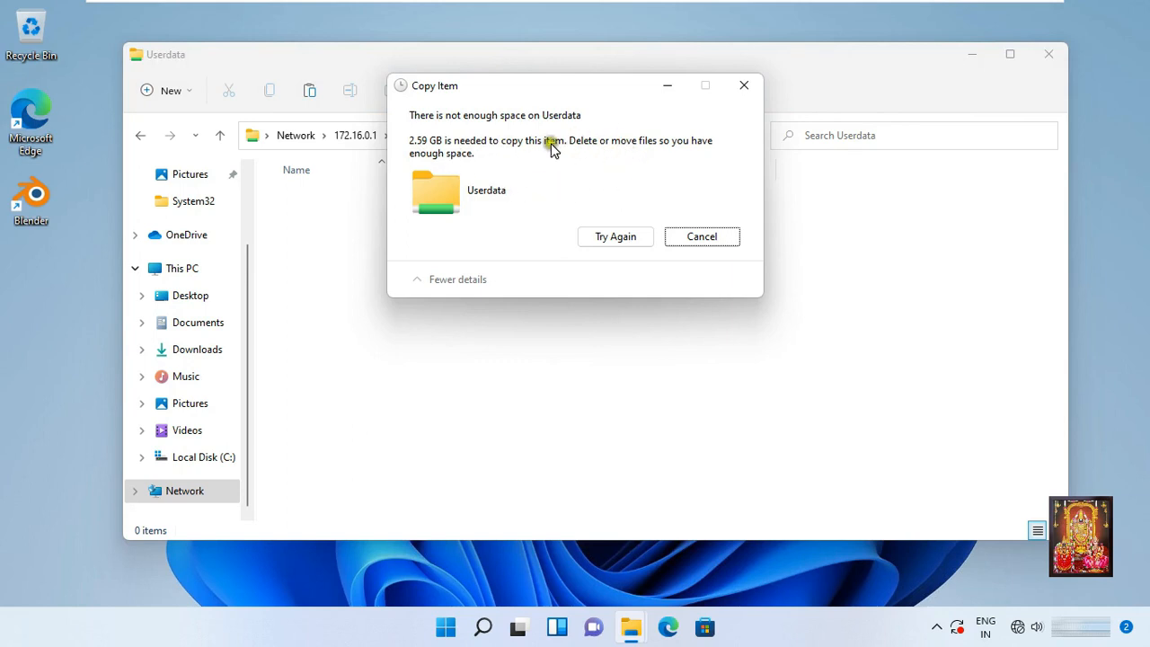
left_click(691, 245)
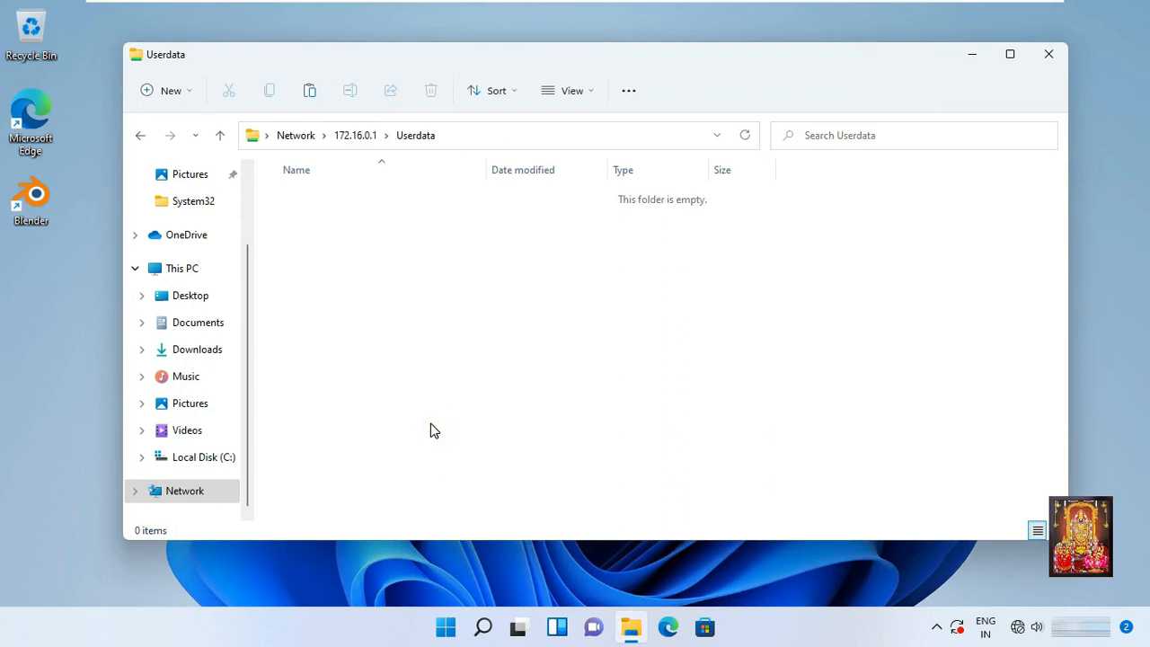
Copy the DigitalLocker folder from C:\Windows to the clipboard using a new File Explorer window
key("super+e")
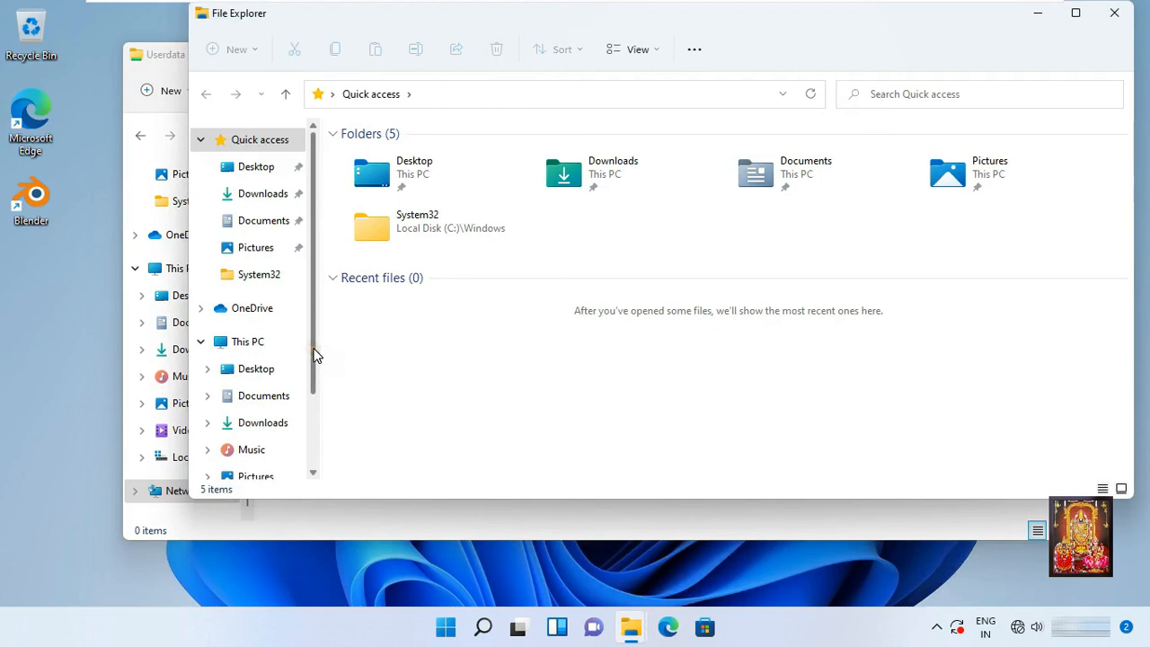
scroll(315, 355, "down", 1)
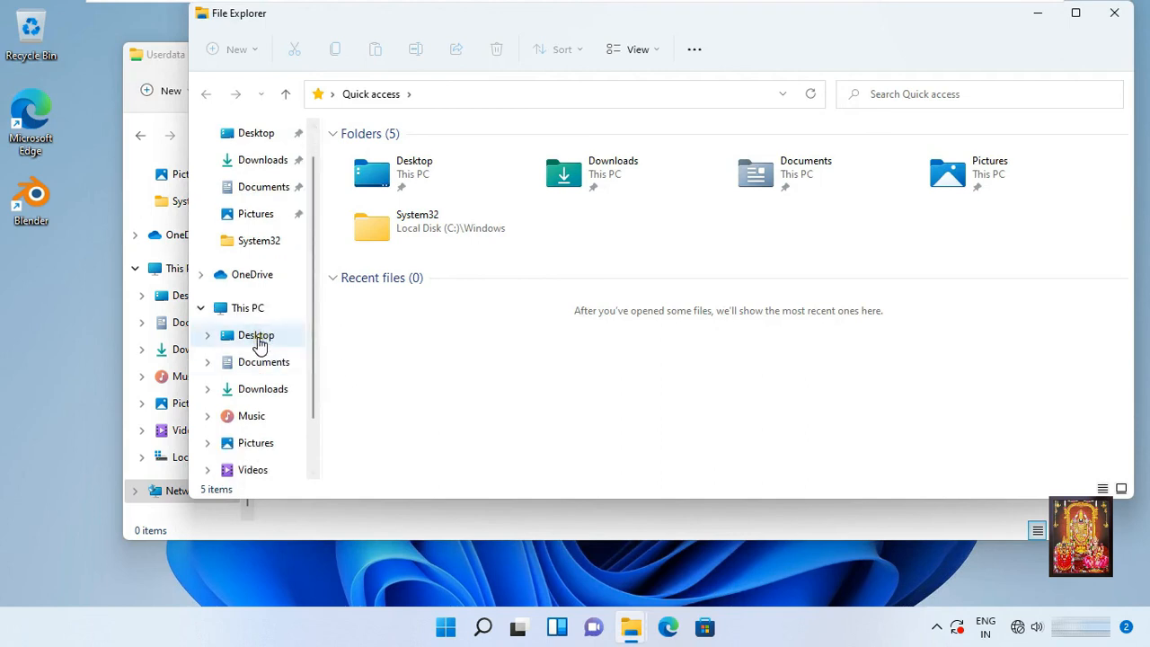
left_click(227, 314)
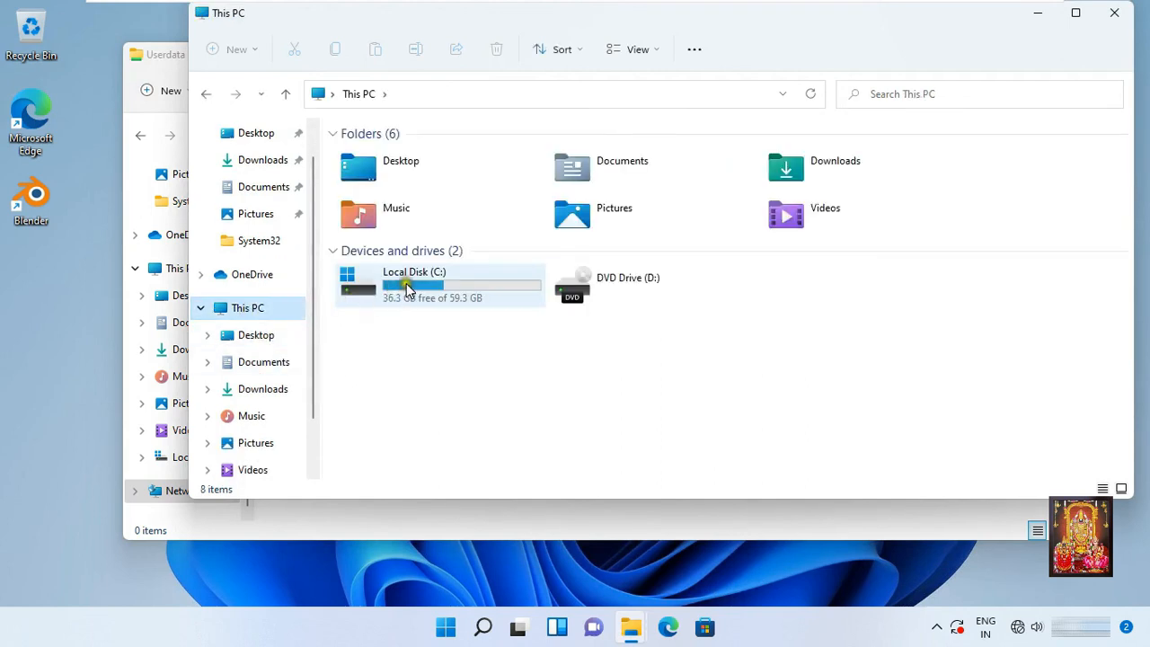
double_click(406, 286)
left_click(378, 260)
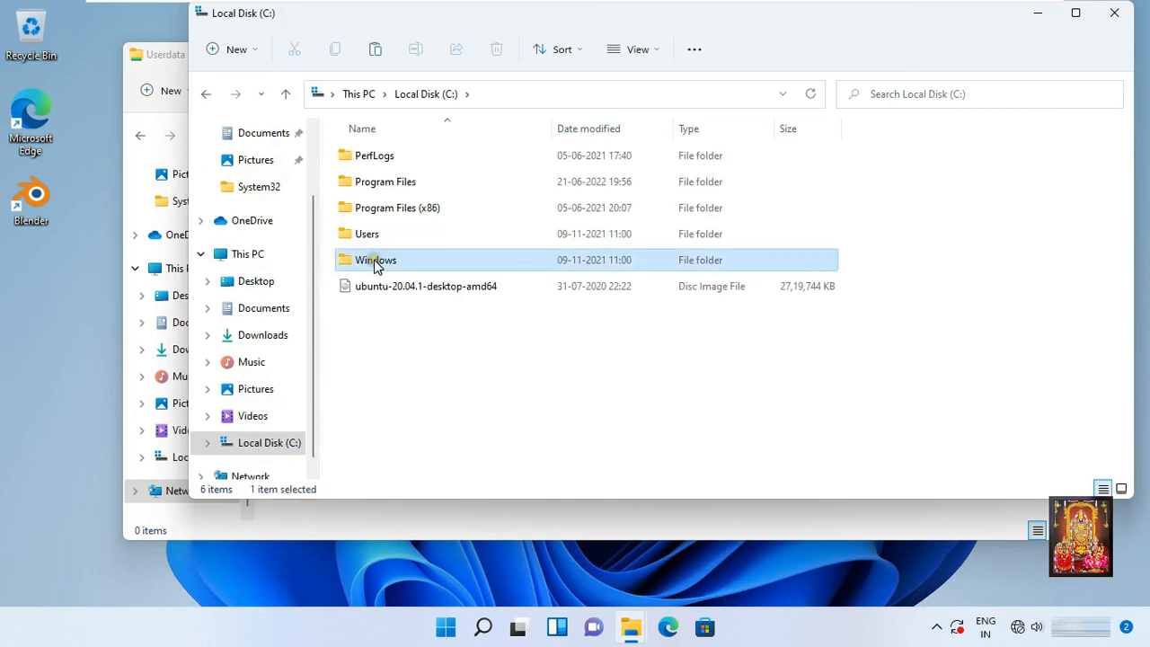
double_click(454, 273)
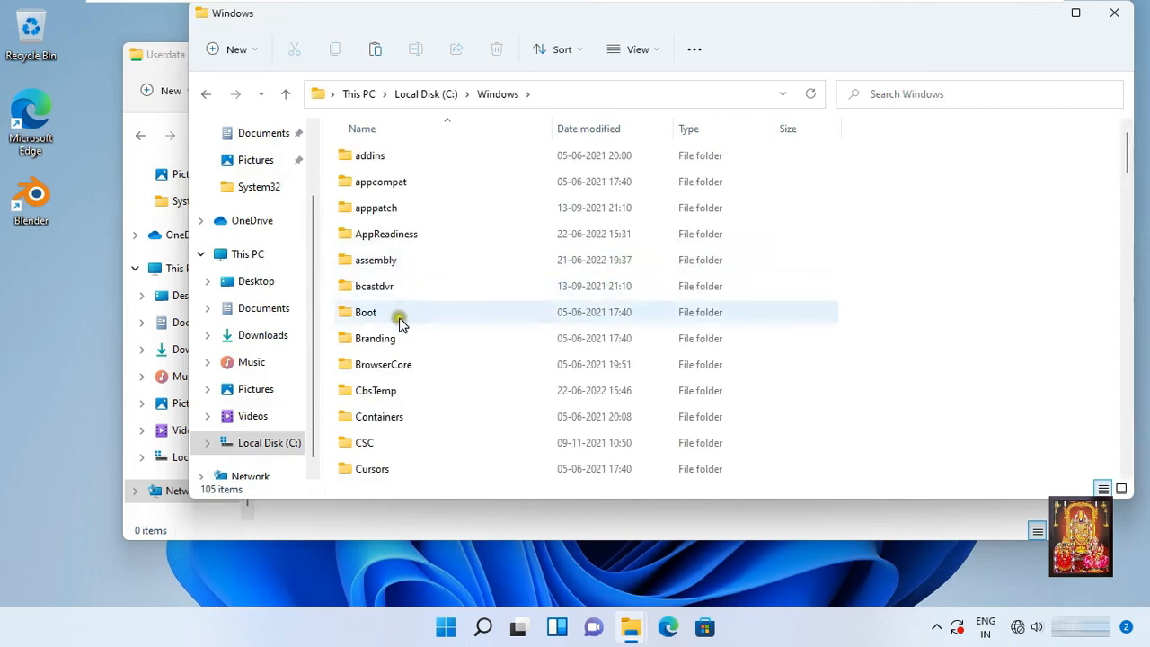
scroll(364, 312, "down", 2)
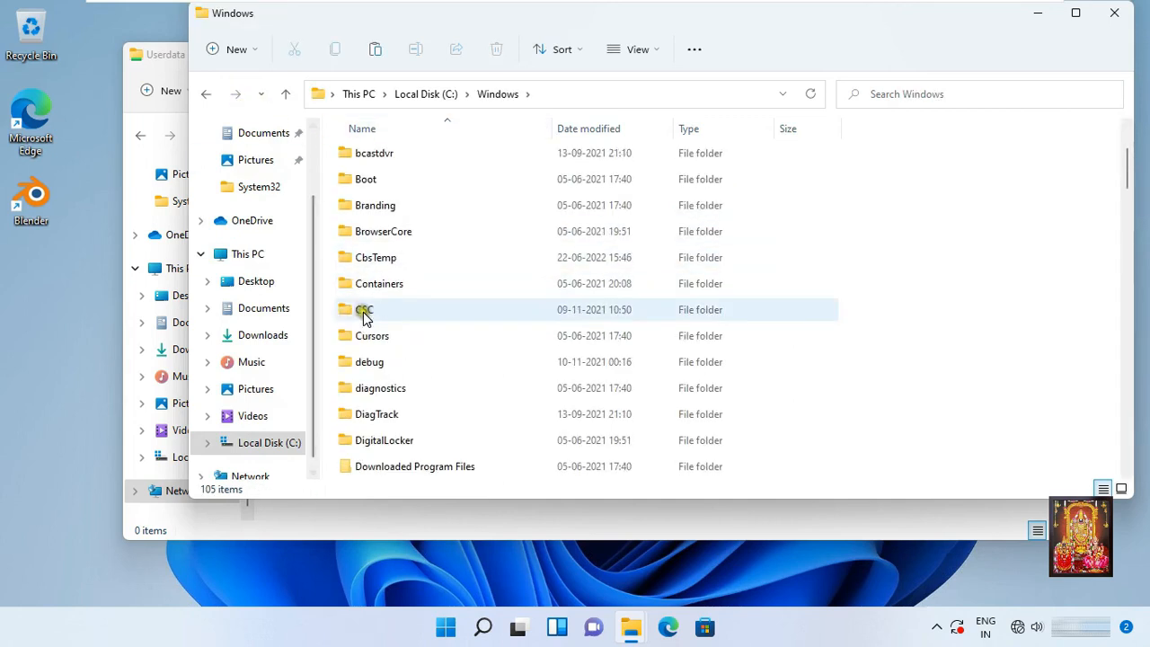
right_click(378, 441)
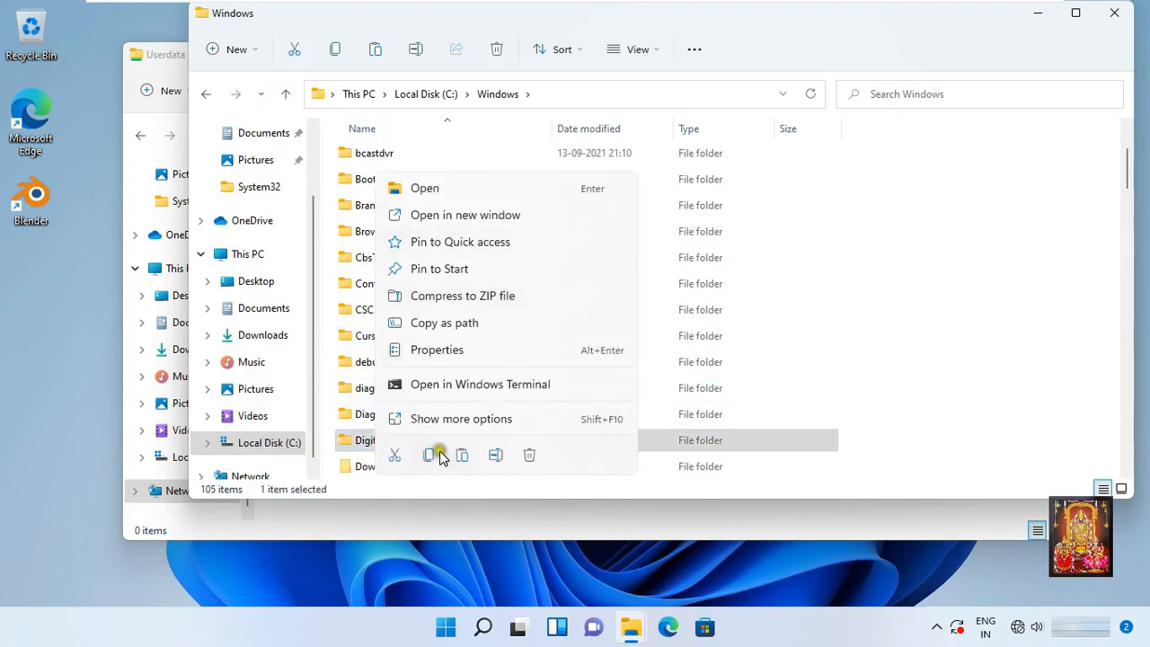
left_click(437, 454)
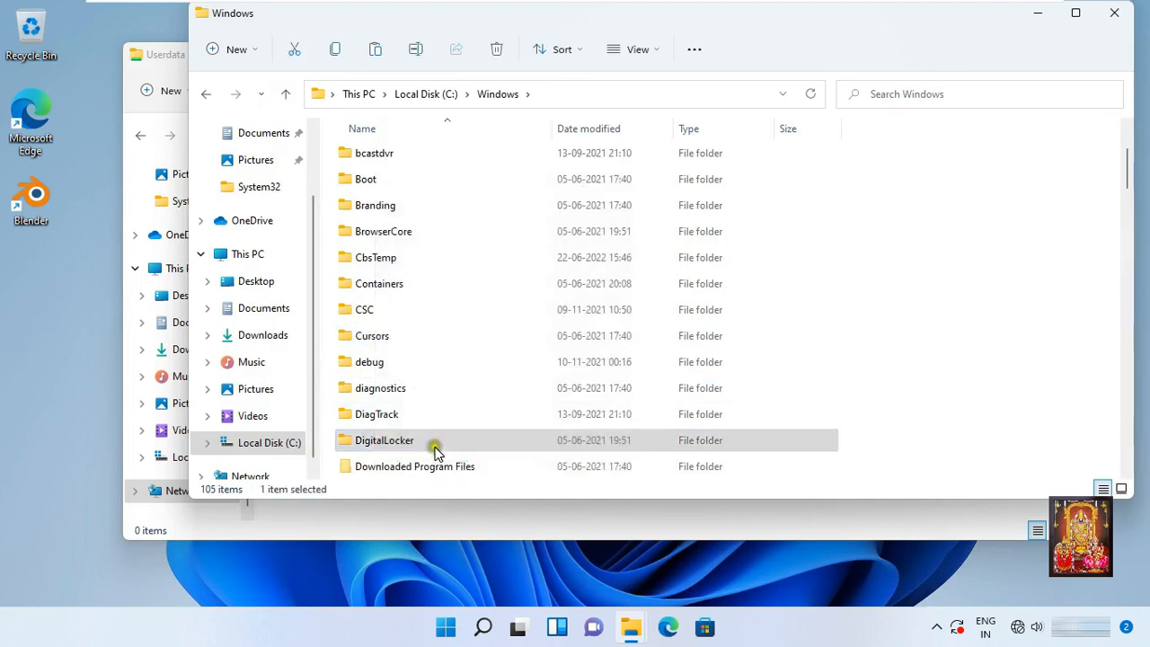
Close the C:\Windows window and paste the DigitalLocker folder into the Userdata share
left_click(1115, 12)
right_click(409, 282)
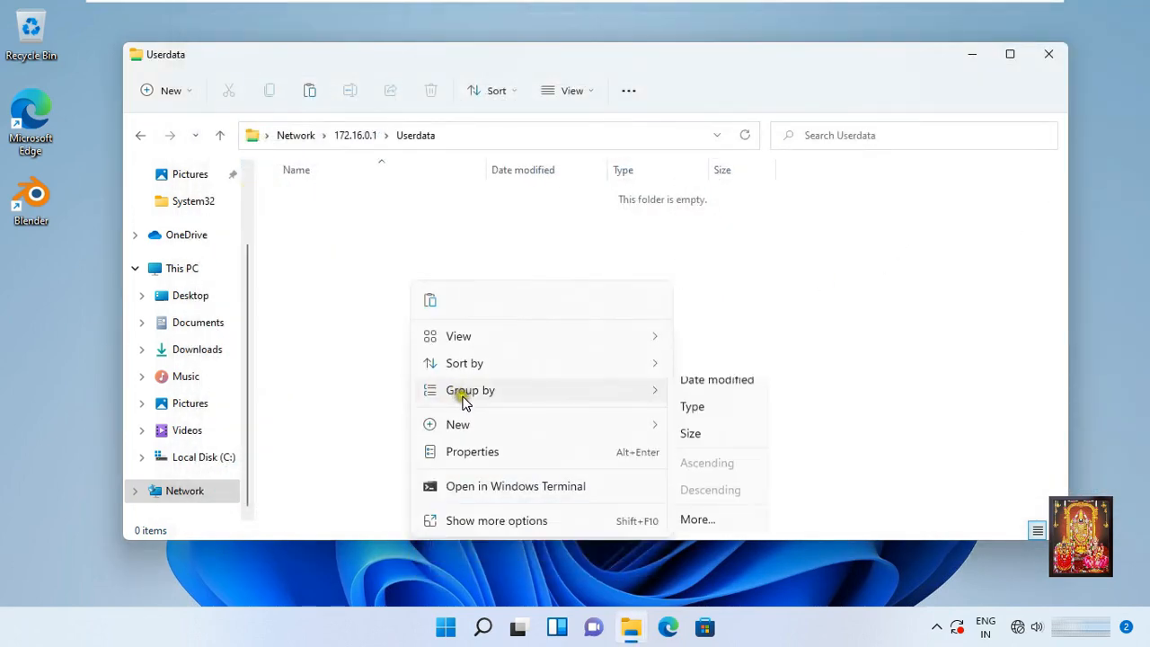
left_click(430, 302)
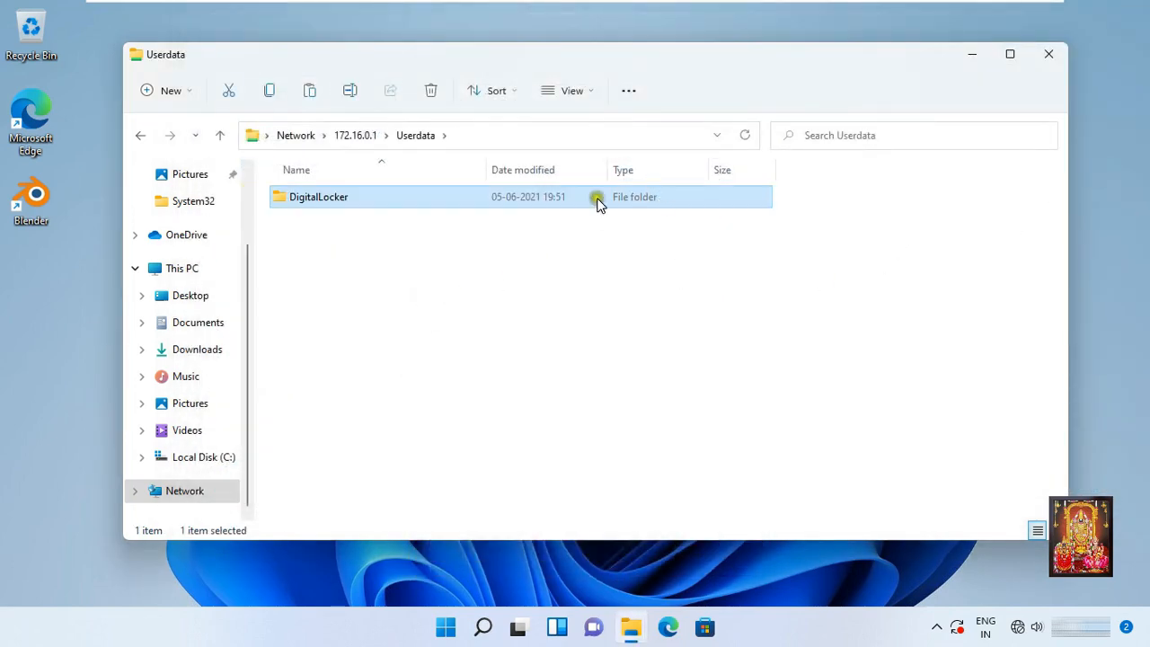
Check the contents of the copied DigitalLocker folder, return to Userdata and close the window
left_click(466, 228)
double_click(321, 204)
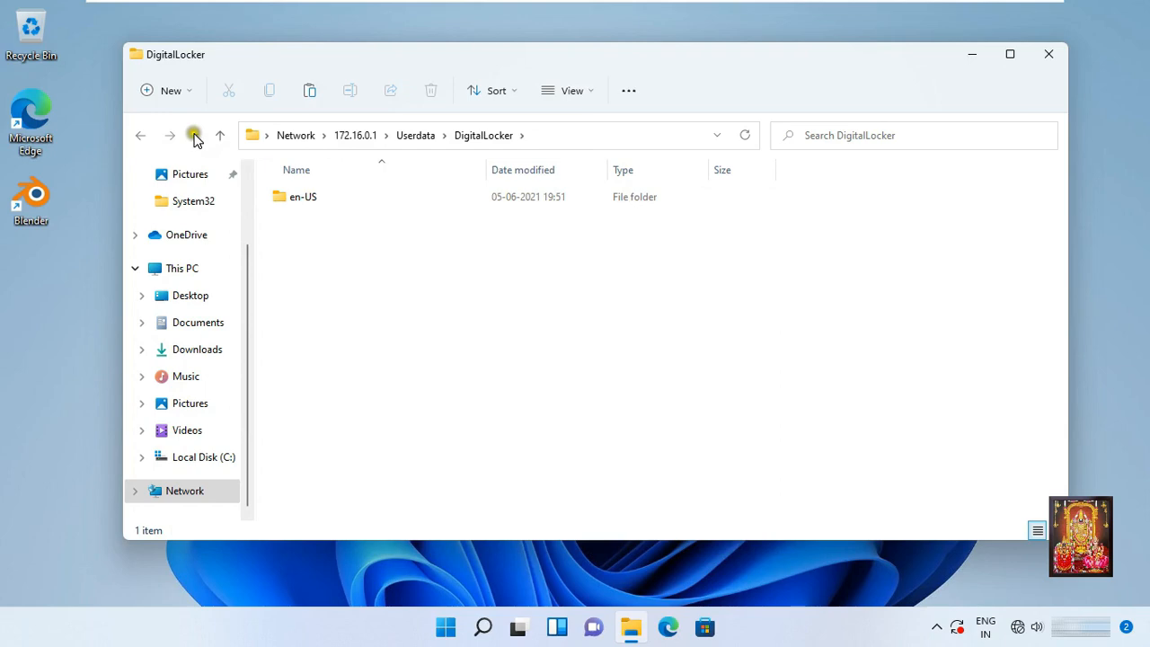
left_click(219, 135)
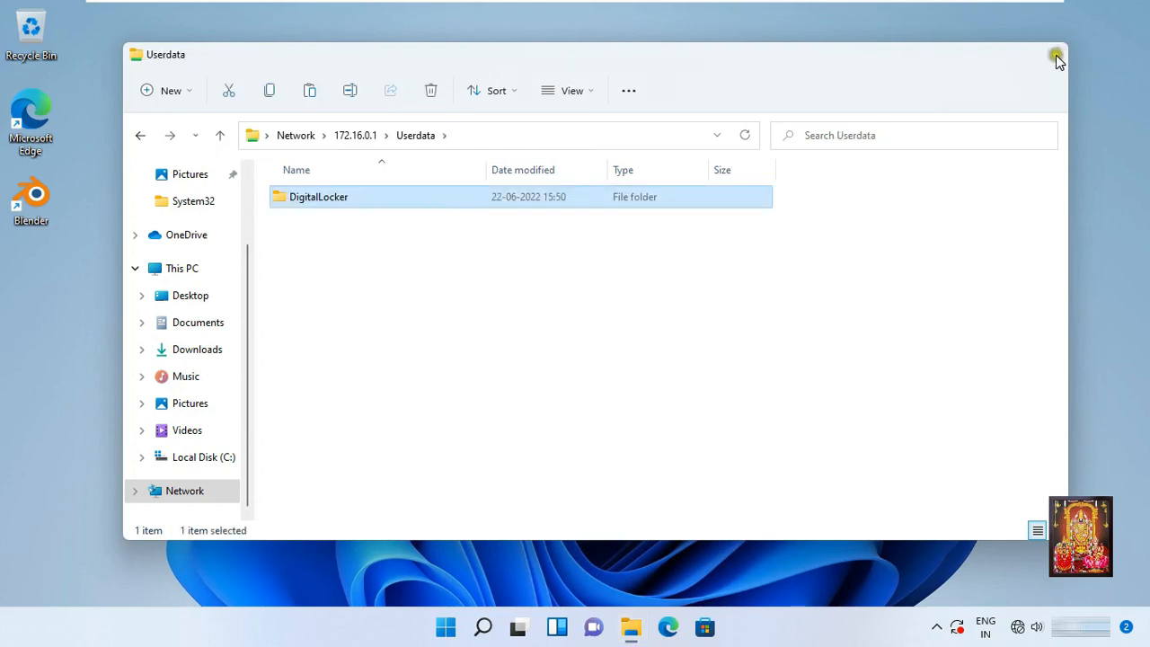
left_click(1052, 56)
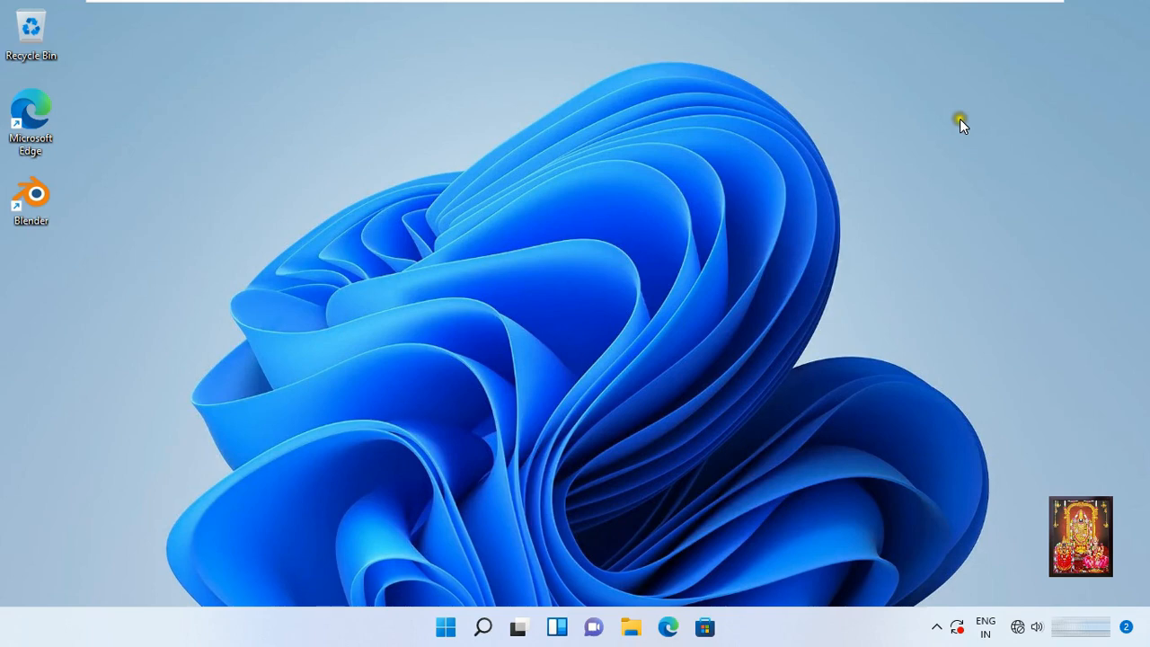